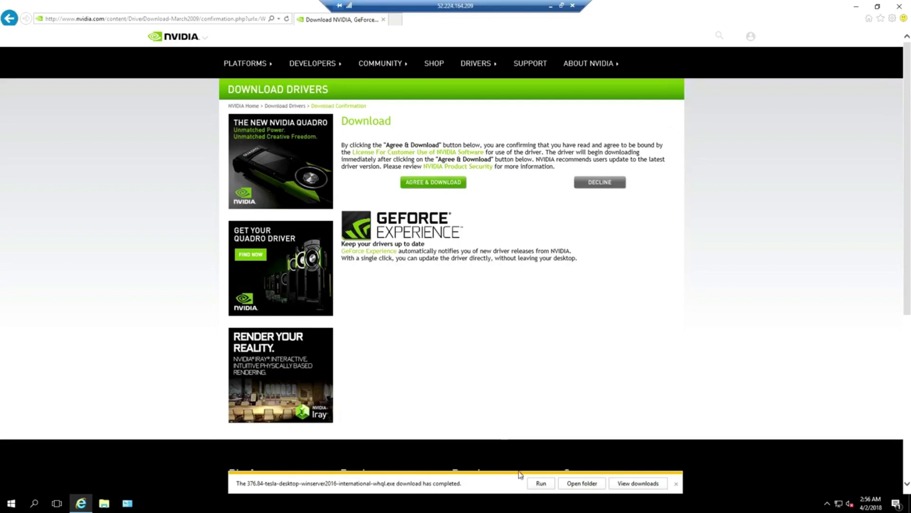
# Run the downloaded NVIDIA 376.84 driver package, close Internet Explorer and extract to the default folder.
pyautogui.click(537, 484)
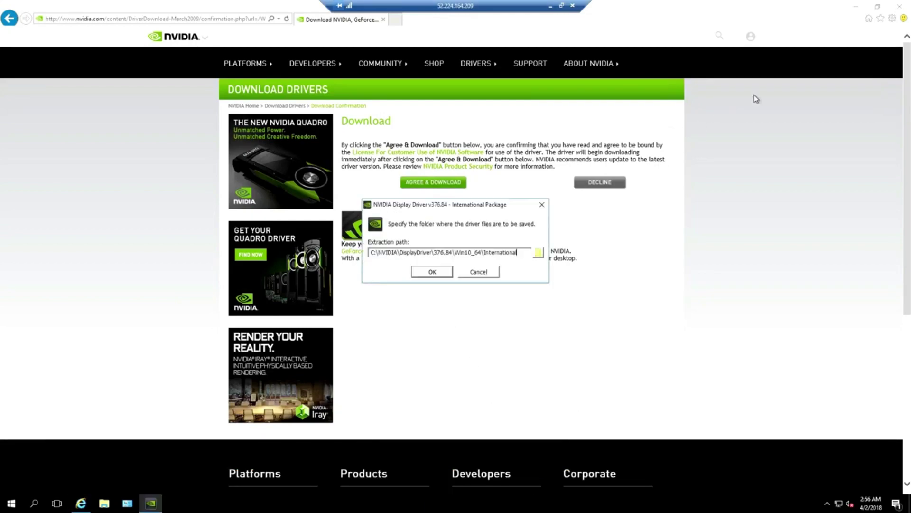
pyautogui.click(900, 10)
pyautogui.click(900, 10)
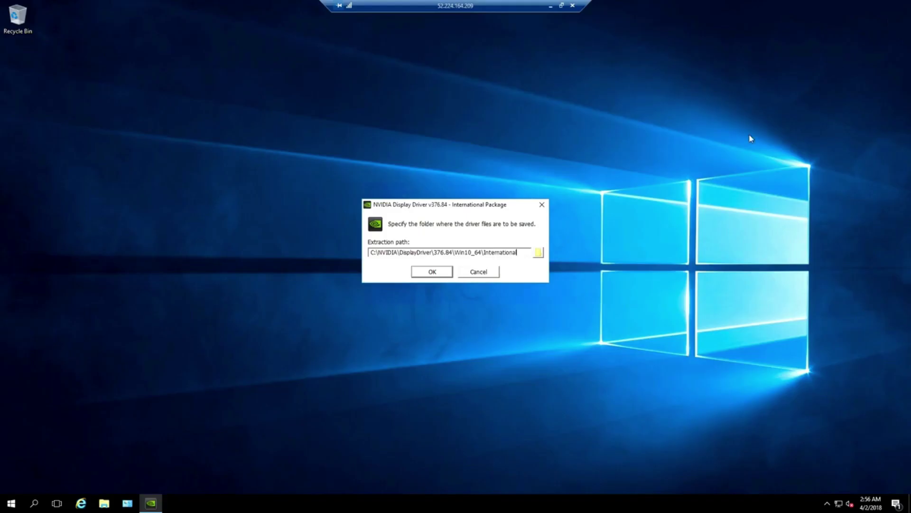
pyautogui.click(432, 273)
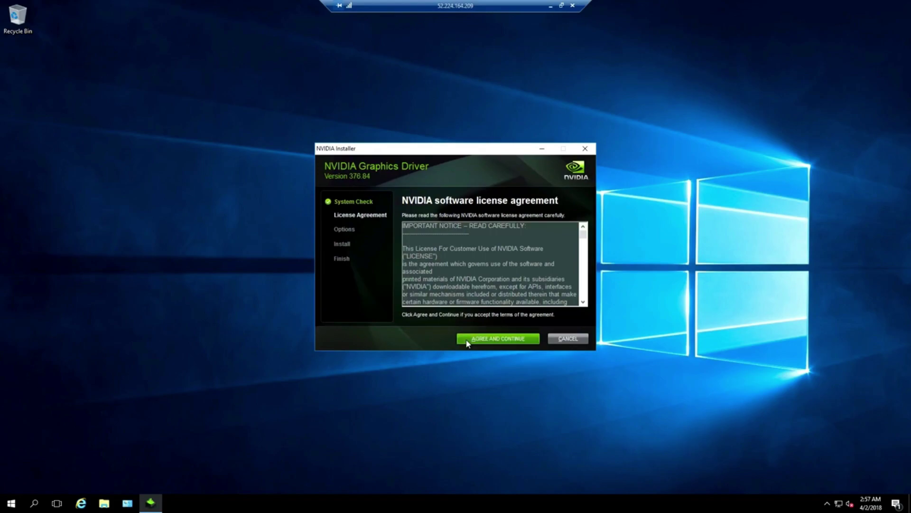
# Accept the NVIDIA license, run the Express installation, and restart the server.
pyautogui.click(467, 341)
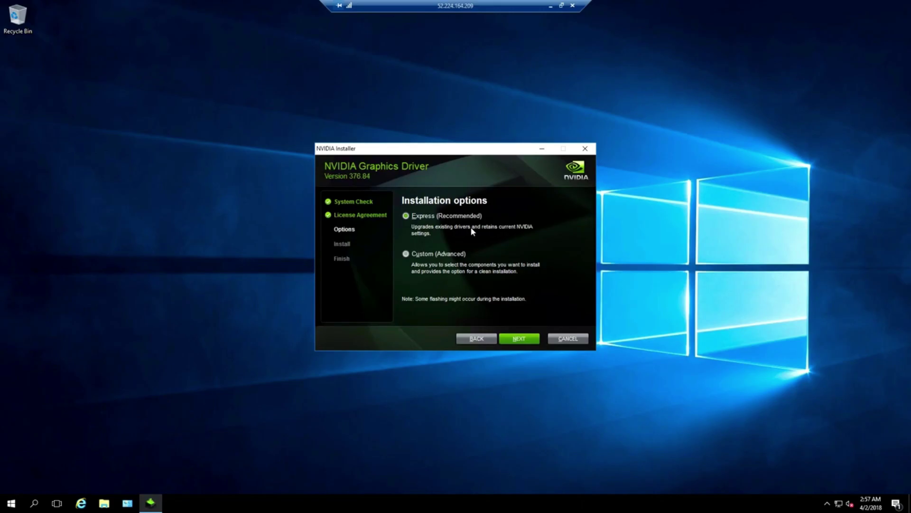
pyautogui.click(520, 339)
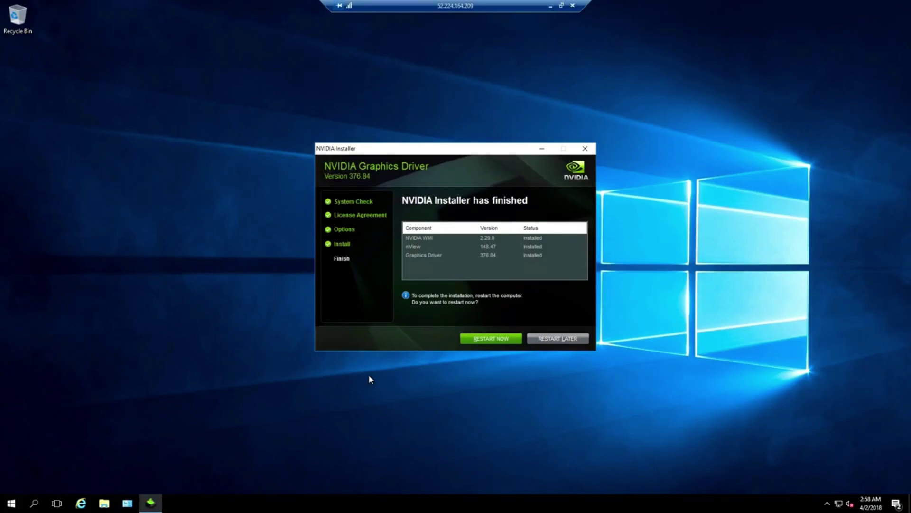
pyautogui.click(469, 339)
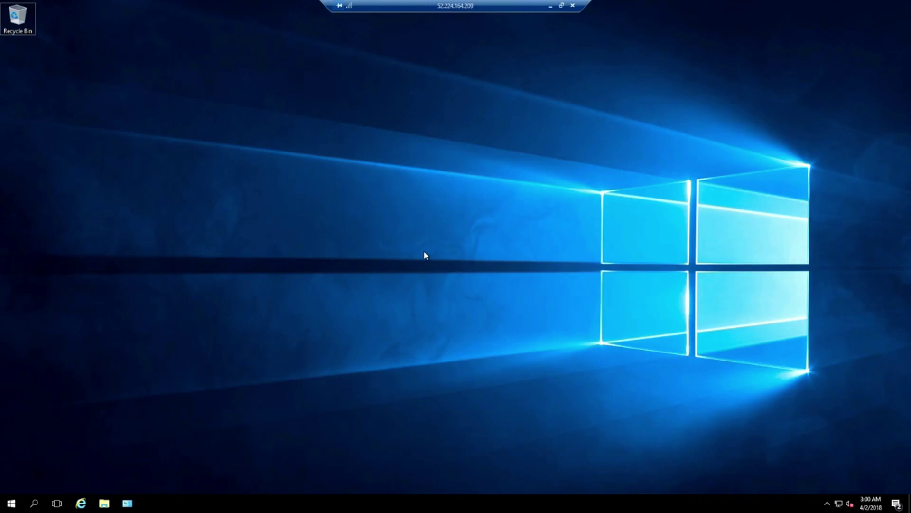
# Open Device Manager and disable the Microsoft Hyper-V Video display adapter.
pyautogui.click(34, 503)
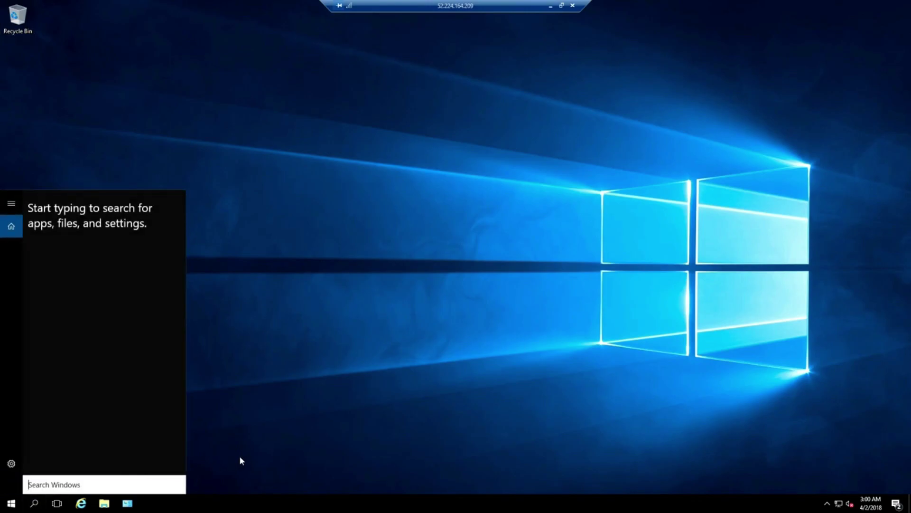
pyautogui.write('device')
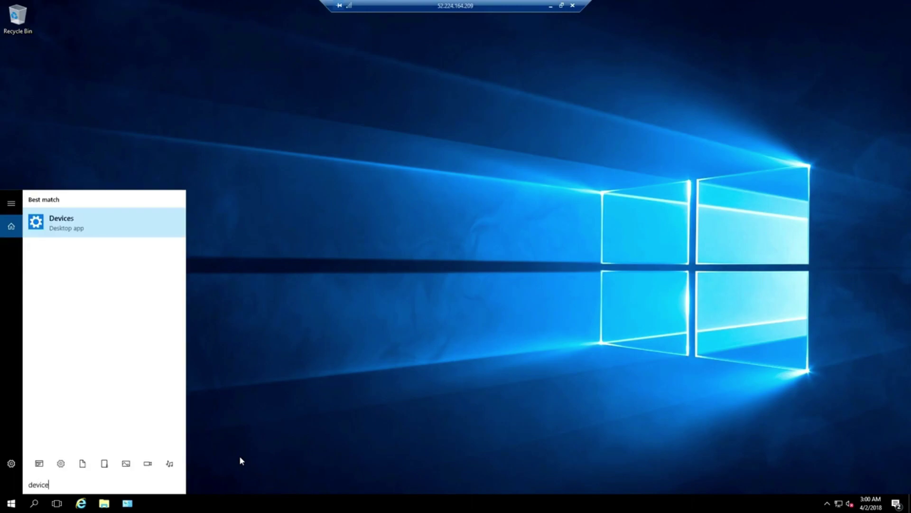
pyautogui.write(' manager')
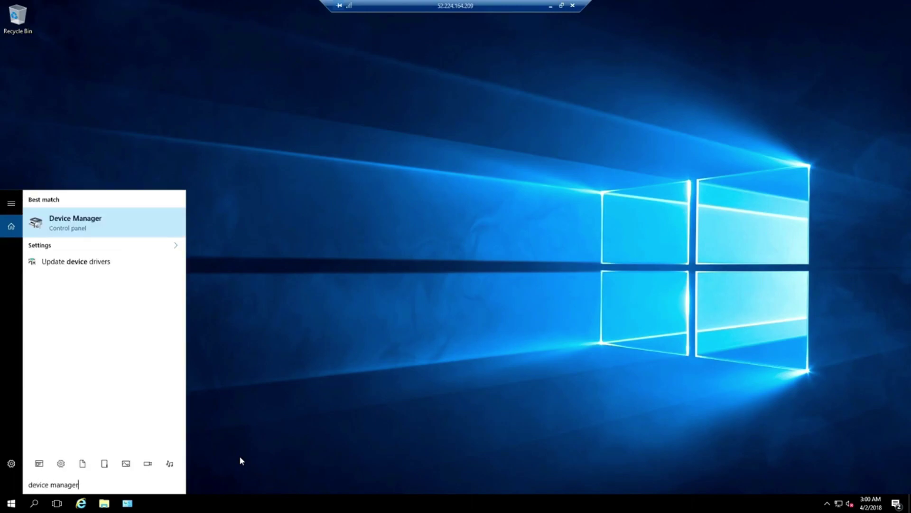
pyautogui.click(130, 221)
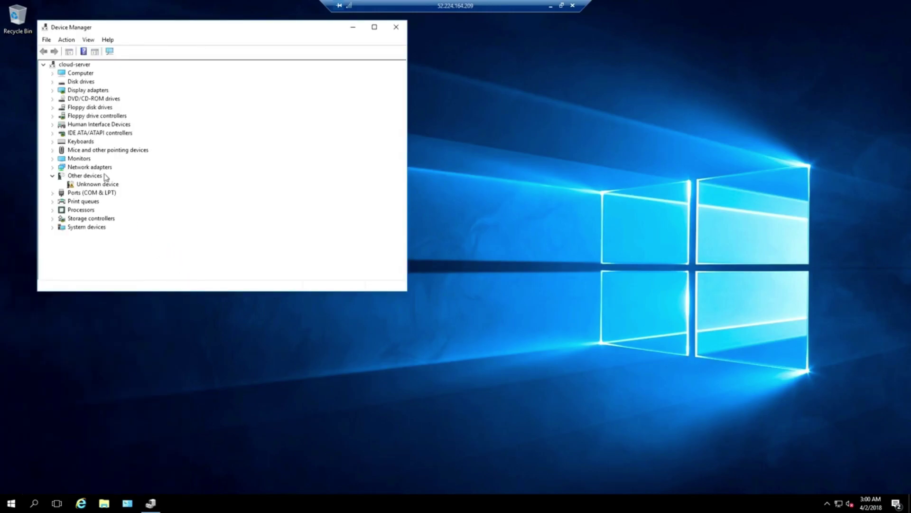
pyautogui.click(52, 90)
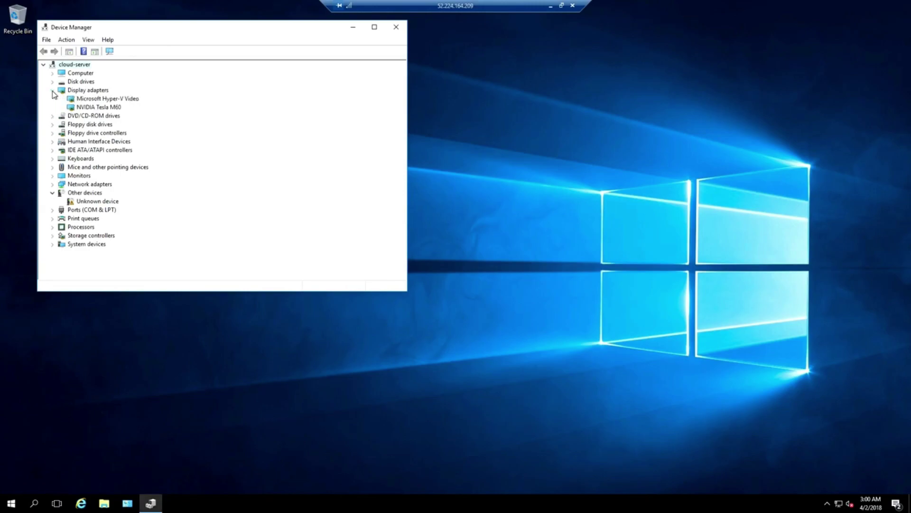
pyautogui.rightClick(108, 100)
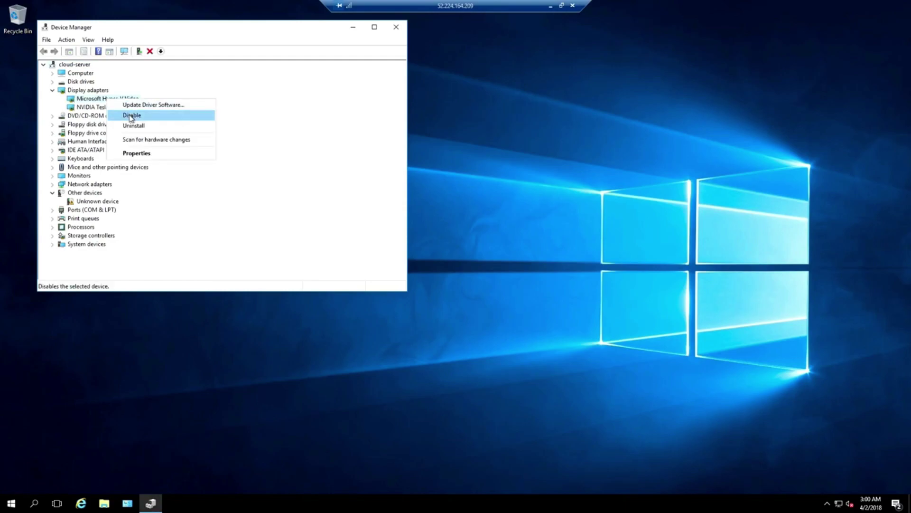
pyautogui.click(132, 115)
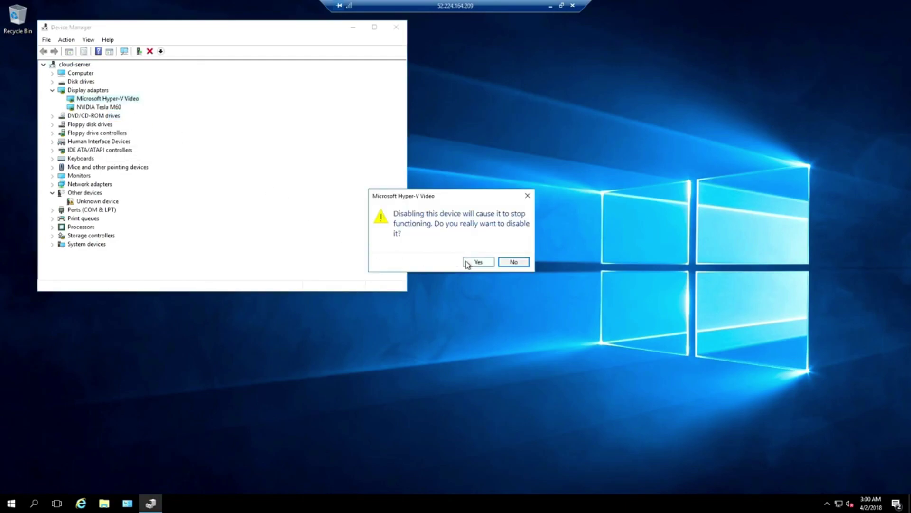
pyautogui.click(468, 261)
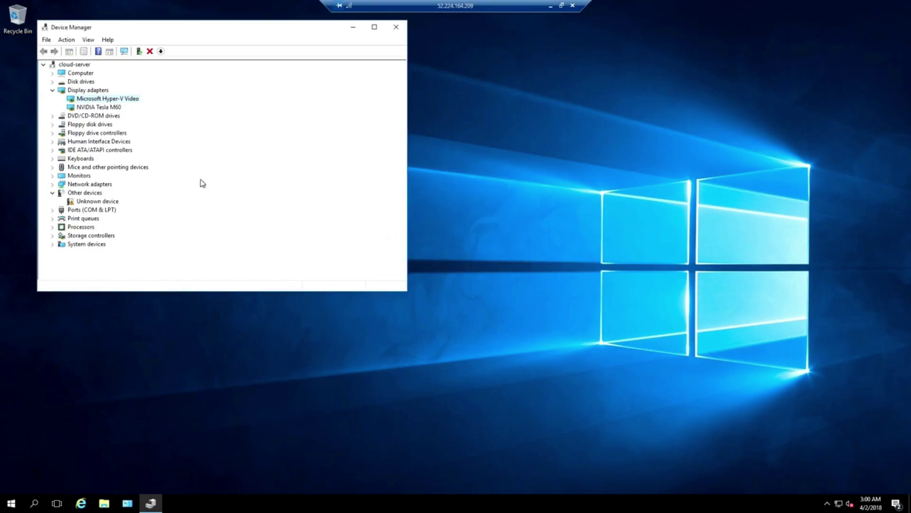
# Check both Generic PnP Monitors, disable the second one, and close Device Manager.
pyautogui.click(52, 176)
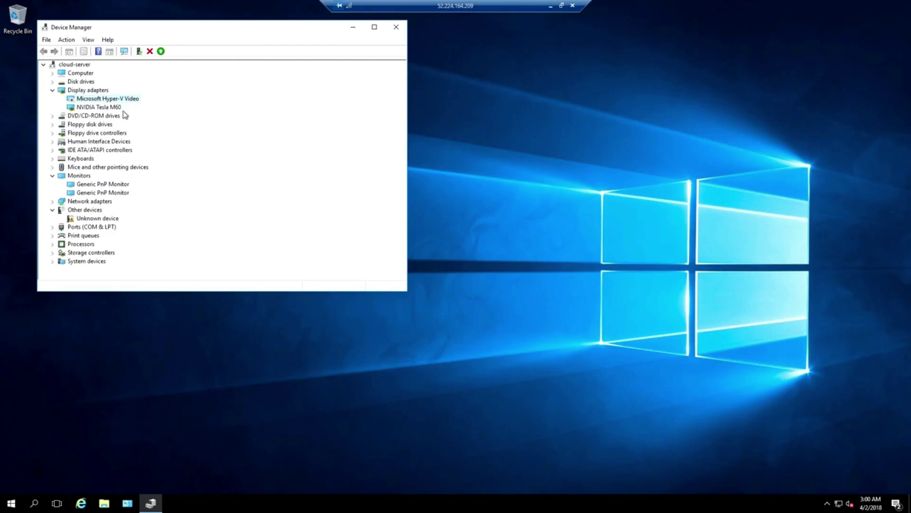
pyautogui.click(119, 186)
pyautogui.rightClick(119, 185)
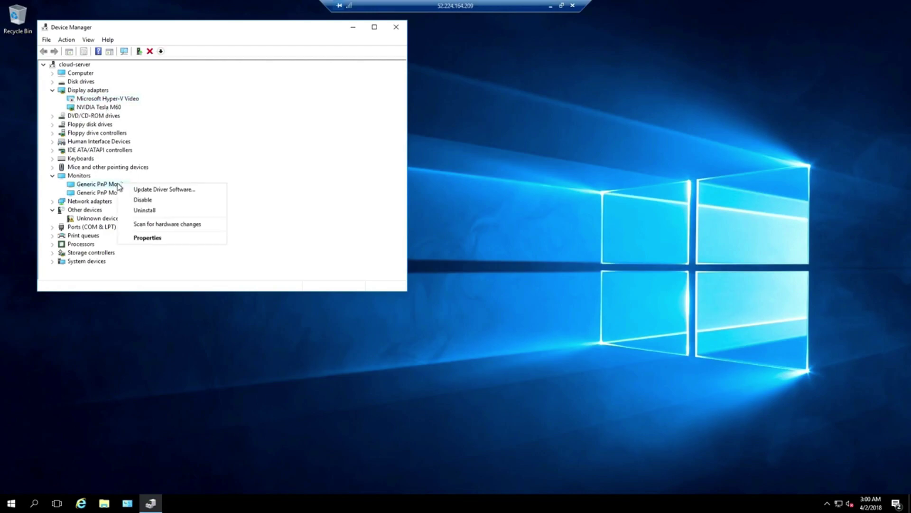
pyautogui.click(164, 238)
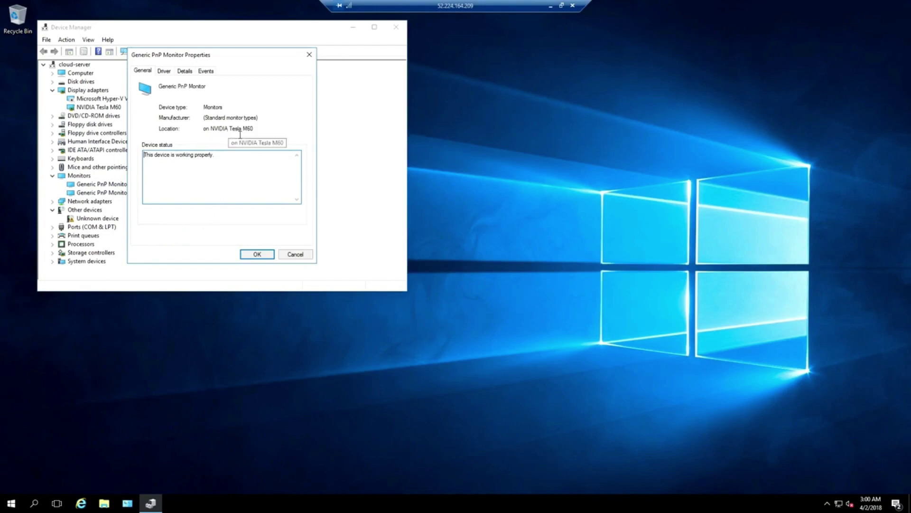
pyautogui.click(284, 254)
pyautogui.rightClick(115, 196)
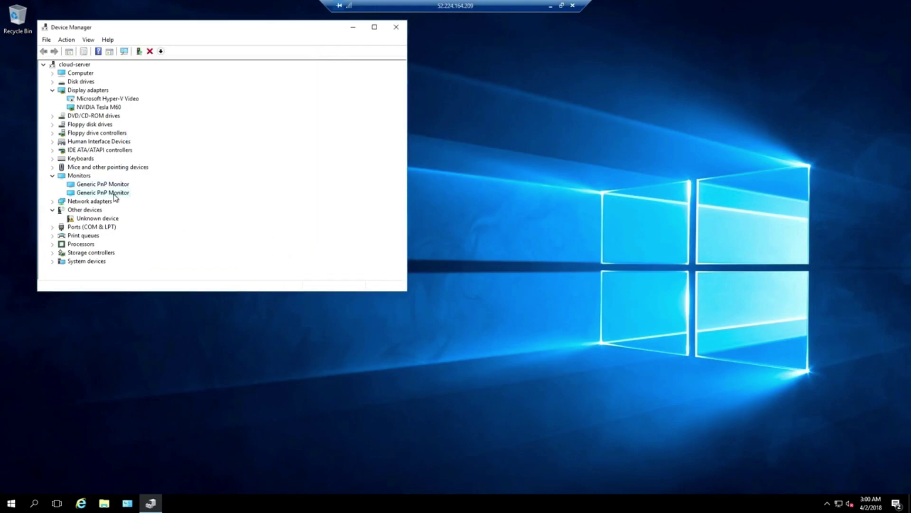
pyautogui.click(159, 255)
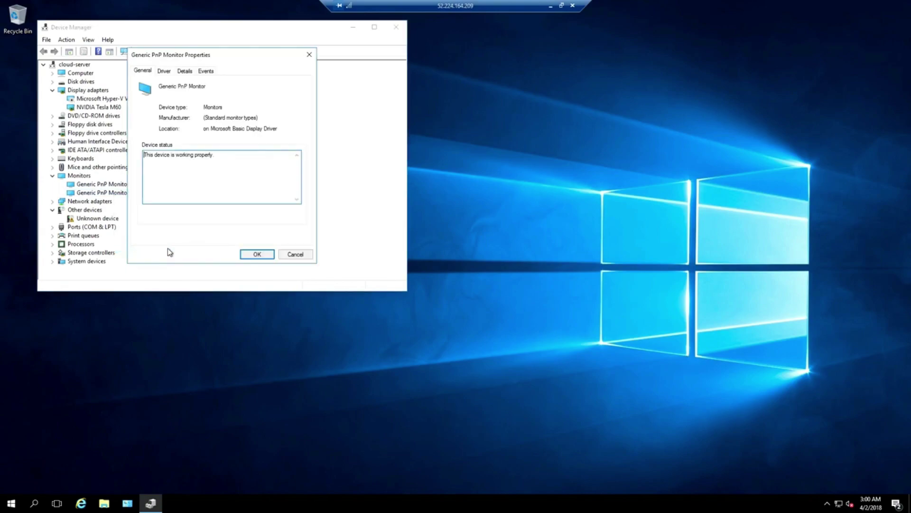
pyautogui.click(296, 254)
pyautogui.rightClick(112, 196)
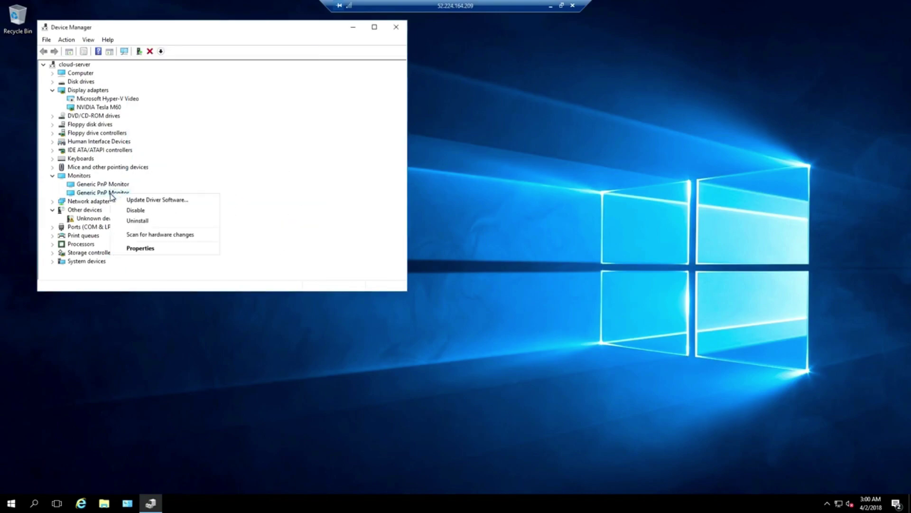
pyautogui.click(130, 211)
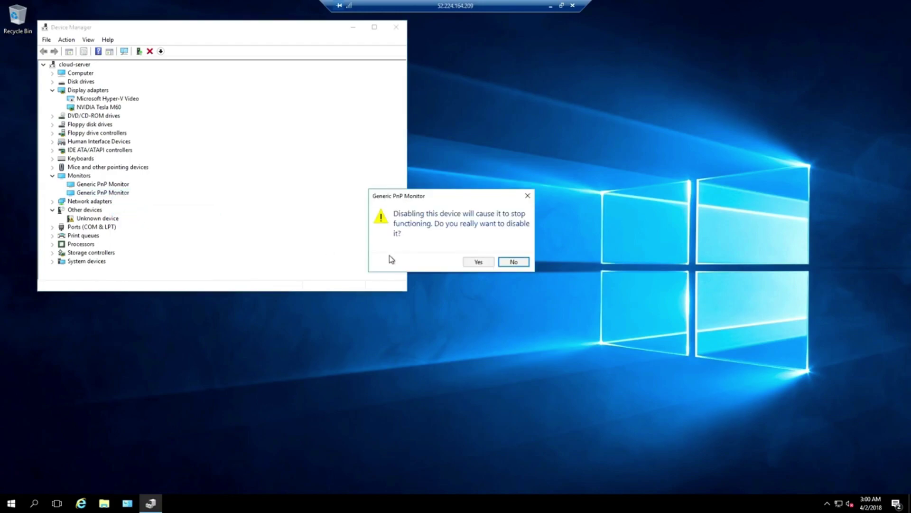
pyautogui.click(478, 264)
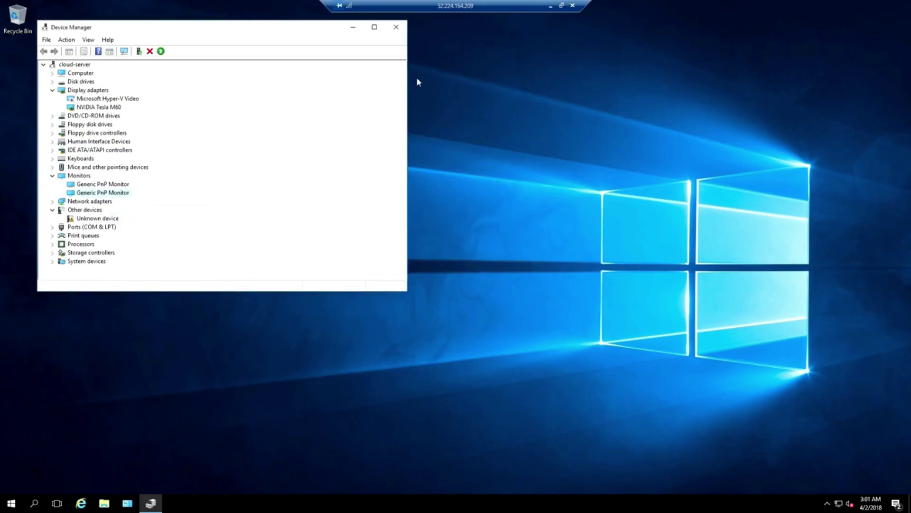
pyautogui.click(395, 27)
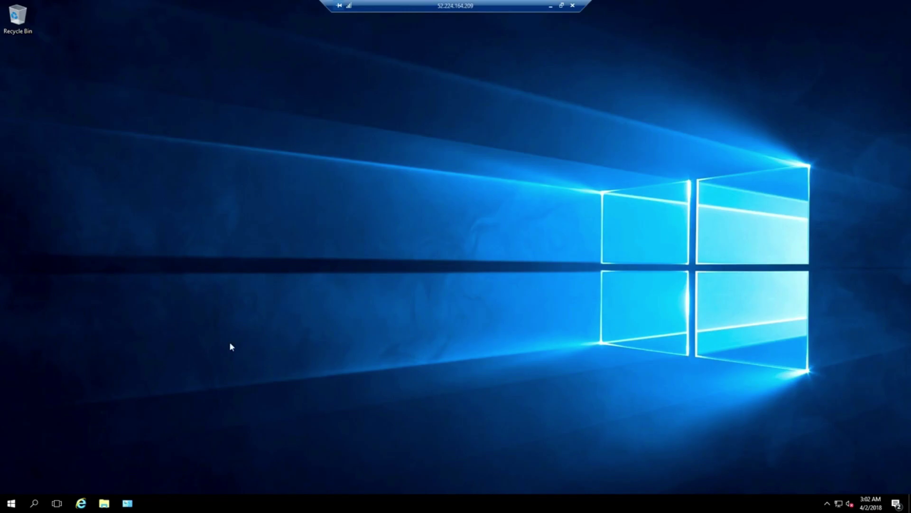
# Open Registry Editor and create a 'Personalization' key under HKLM\SOFTWARE\Policies\Microsoft\Windows.
pyautogui.click(33, 503)
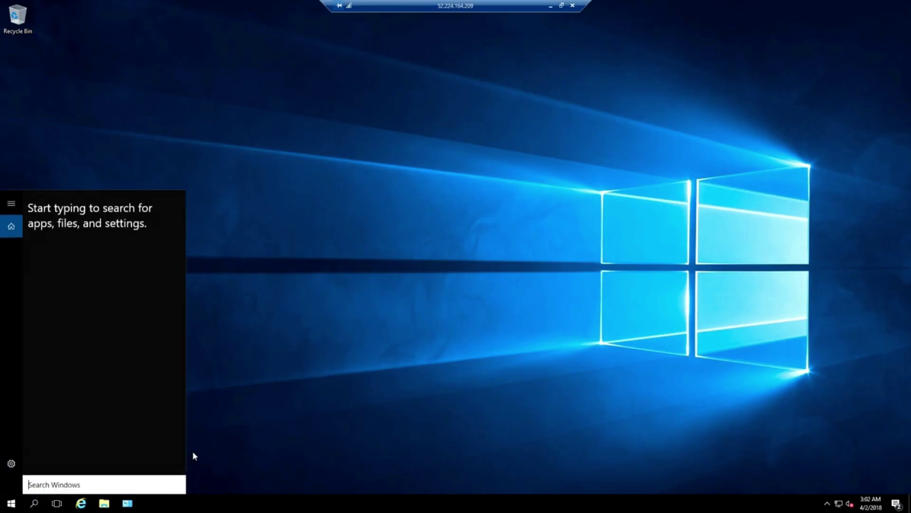
pyautogui.write('regedit')
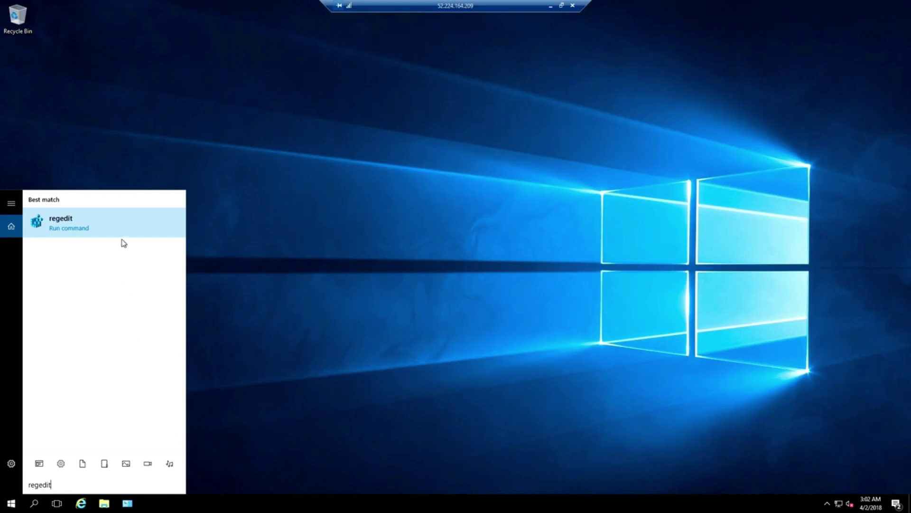
pyautogui.click(122, 226)
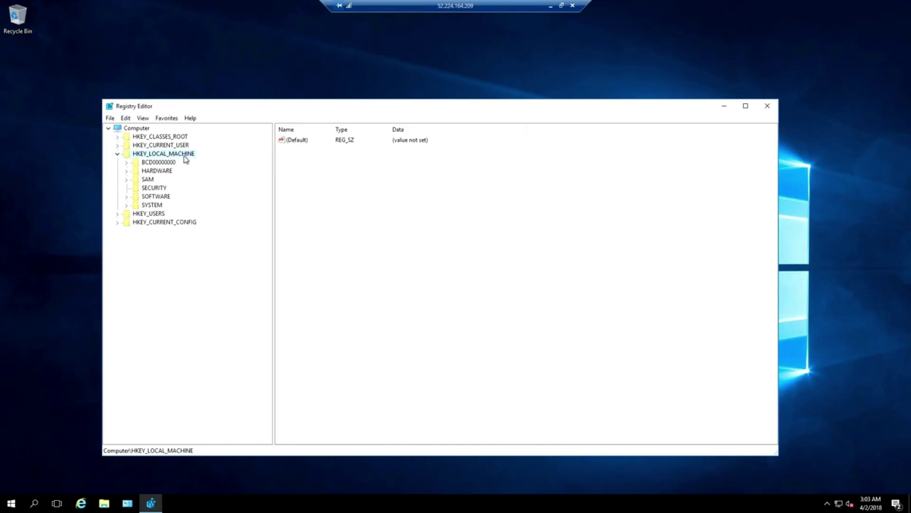
pyautogui.doubleClick(164, 196)
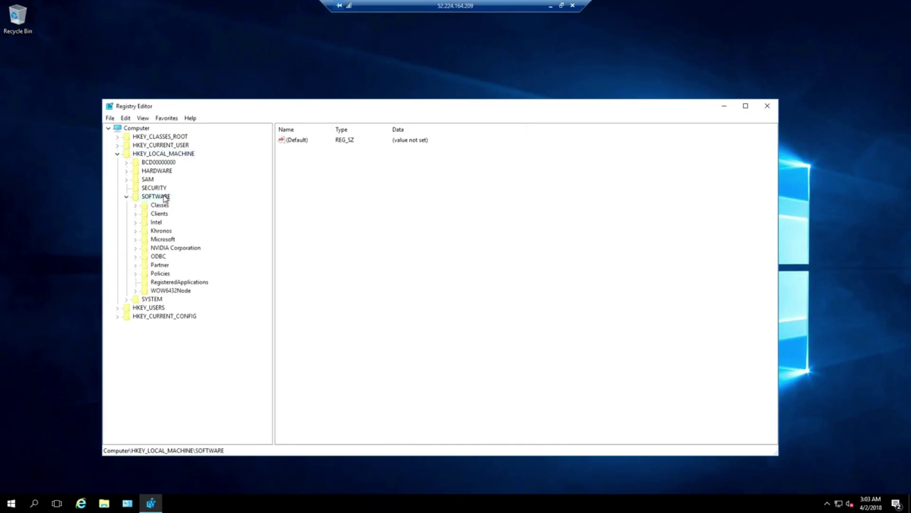
pyautogui.doubleClick(162, 274)
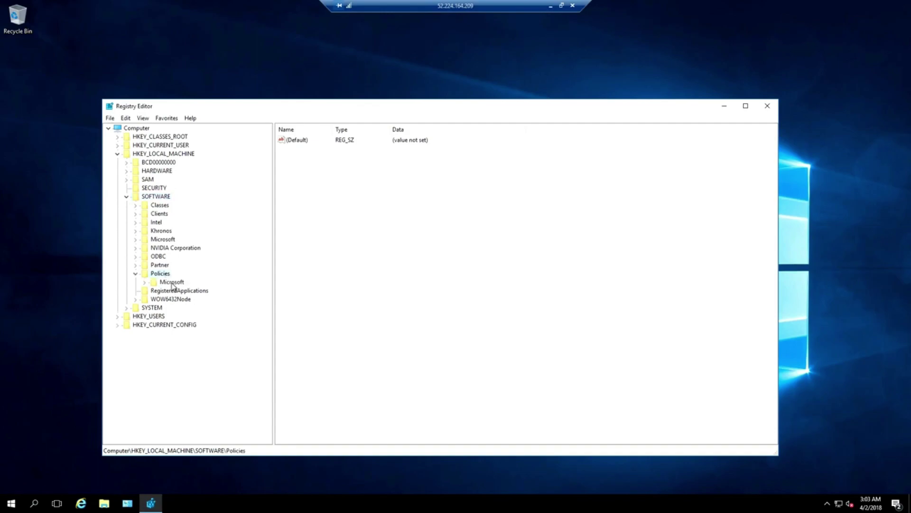
pyautogui.doubleClick(172, 284)
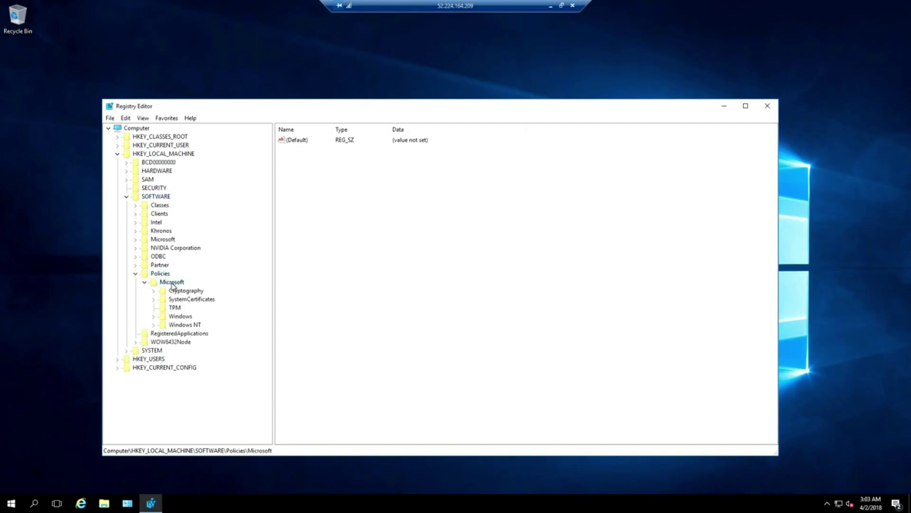
pyautogui.click(180, 318)
pyautogui.rightClick(181, 319)
pyautogui.moveTo(207, 334)
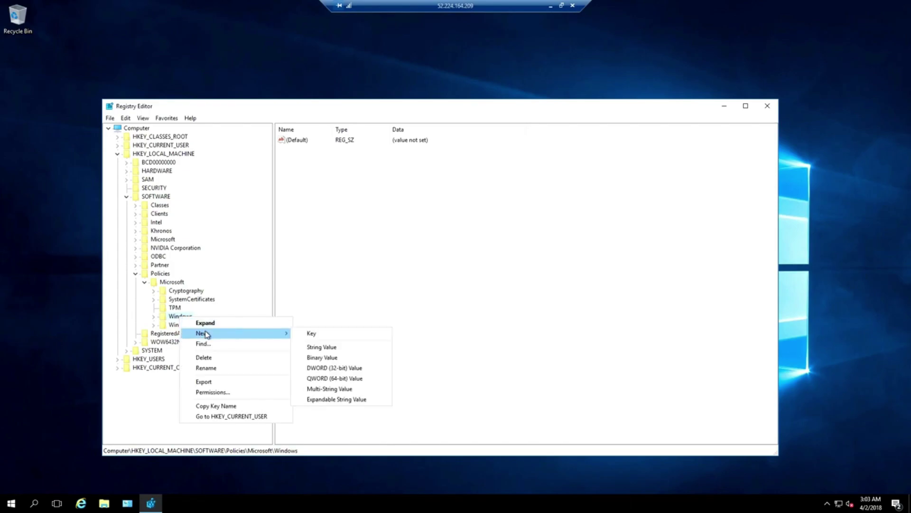
pyautogui.click(319, 336)
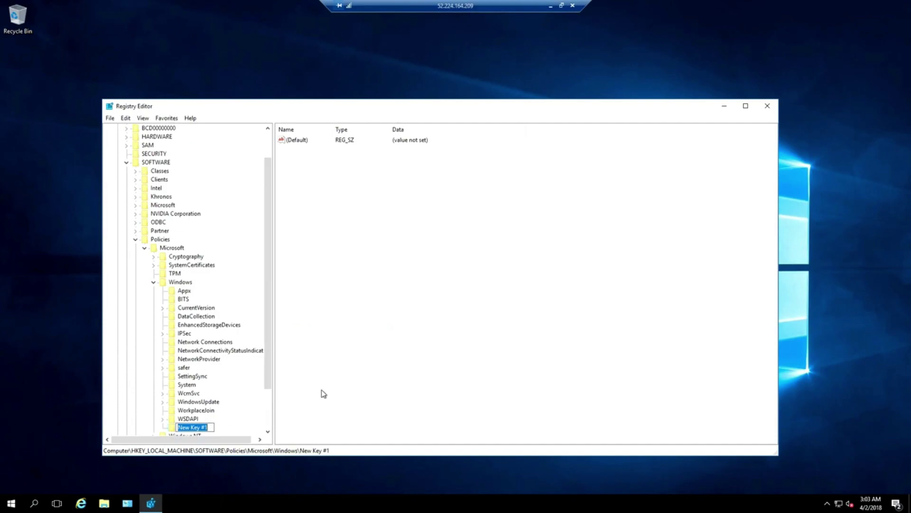
pyautogui.write('Personalization')
pyautogui.press('Return')
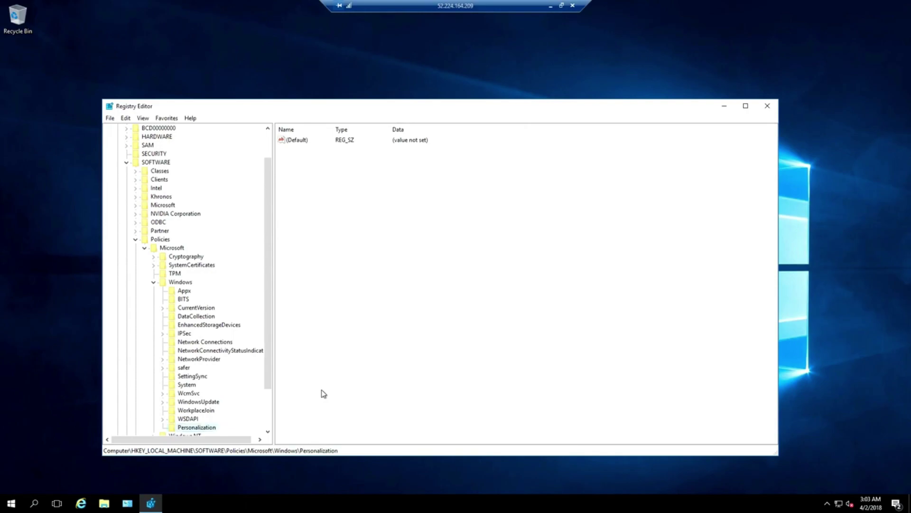
# Add a 'NoLockScreen' DWORD with value 1 under Personalization and close the editor.
pyautogui.scroll(-2, 269, 361)
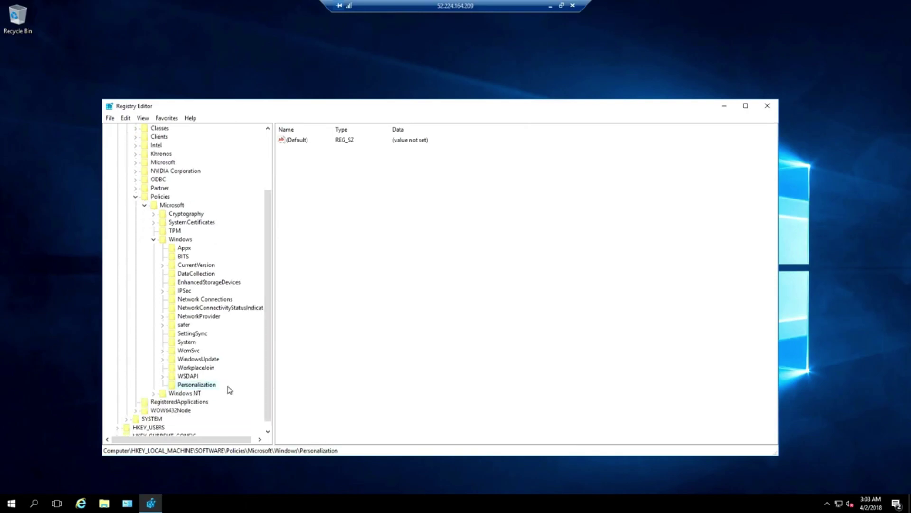
pyautogui.rightClick(204, 389)
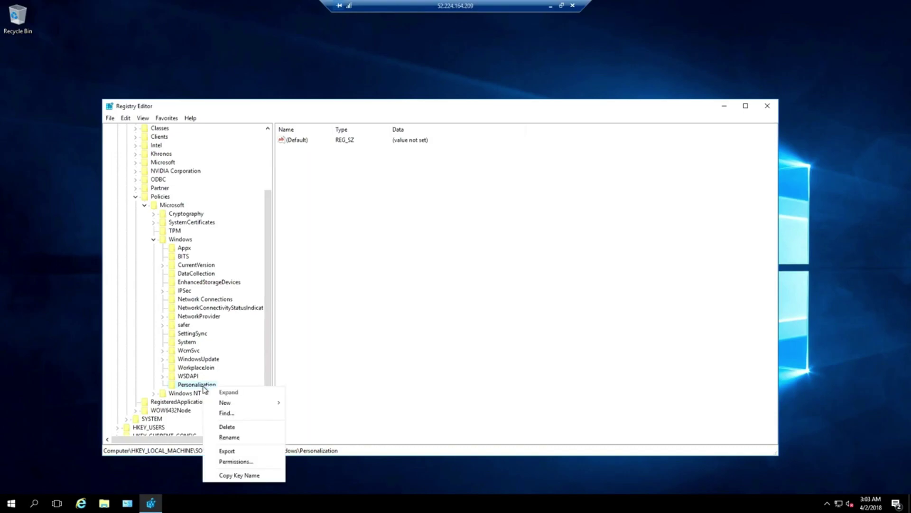
pyautogui.moveTo(229, 403)
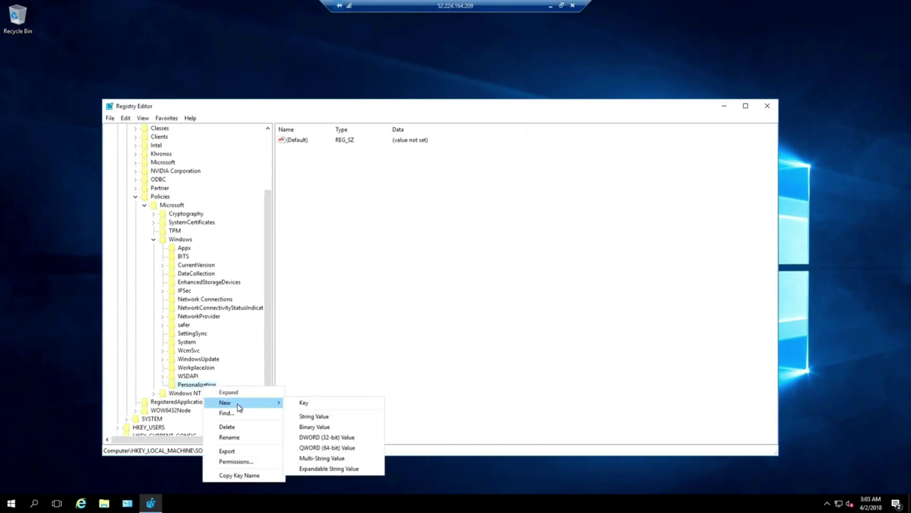
pyautogui.click(365, 441)
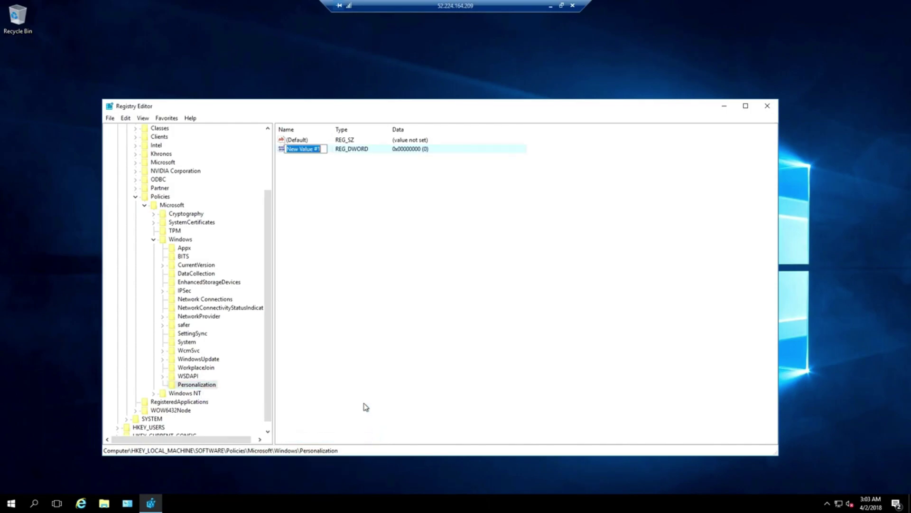
pyautogui.write('NoLockScreen')
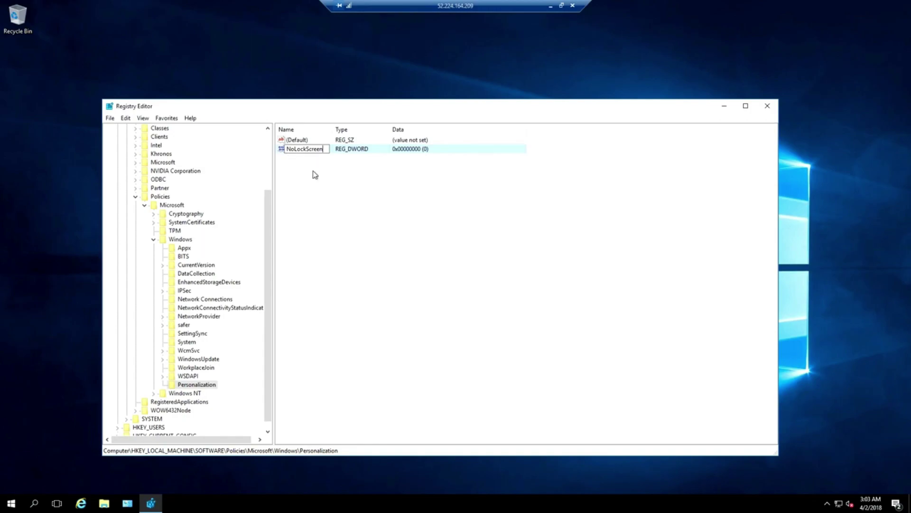
pyautogui.press('Return')
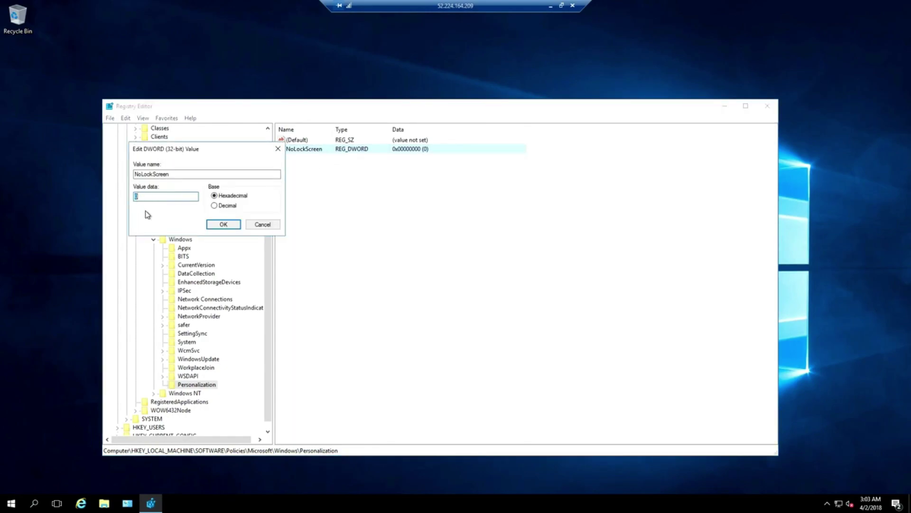
pyautogui.write('1')
pyautogui.click(229, 225)
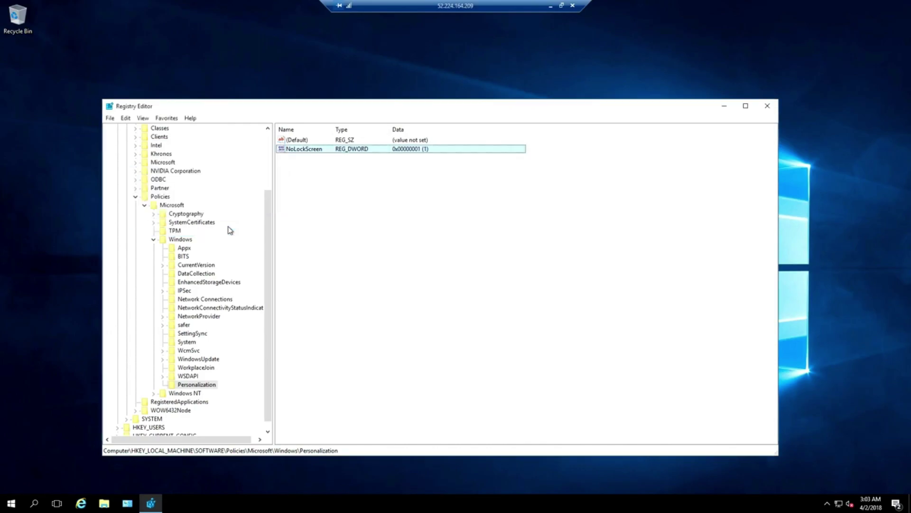
pyautogui.click(768, 109)
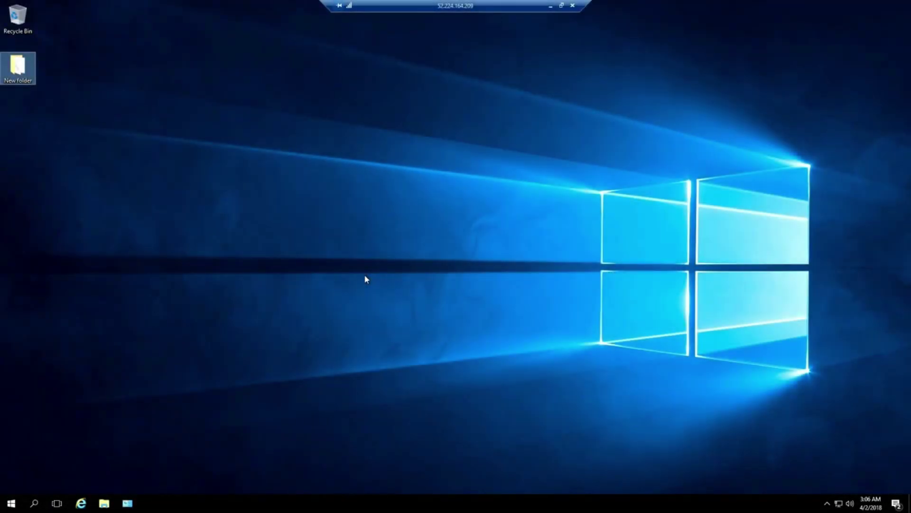
# Go to parsecgaming.com, save the Windows 7+ (64-bit) installer and run it.
pyautogui.click(81, 503)
pyautogui.click(157, 37)
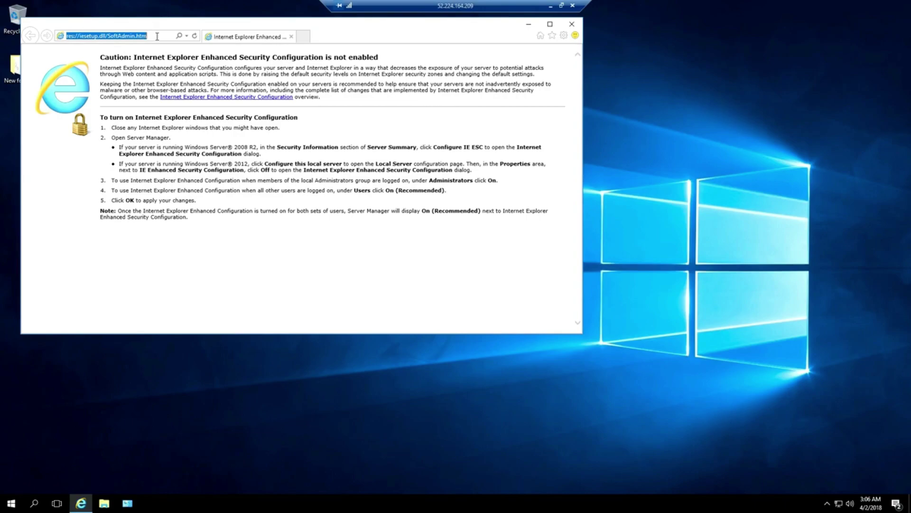
pyautogui.write('parsecgaming')
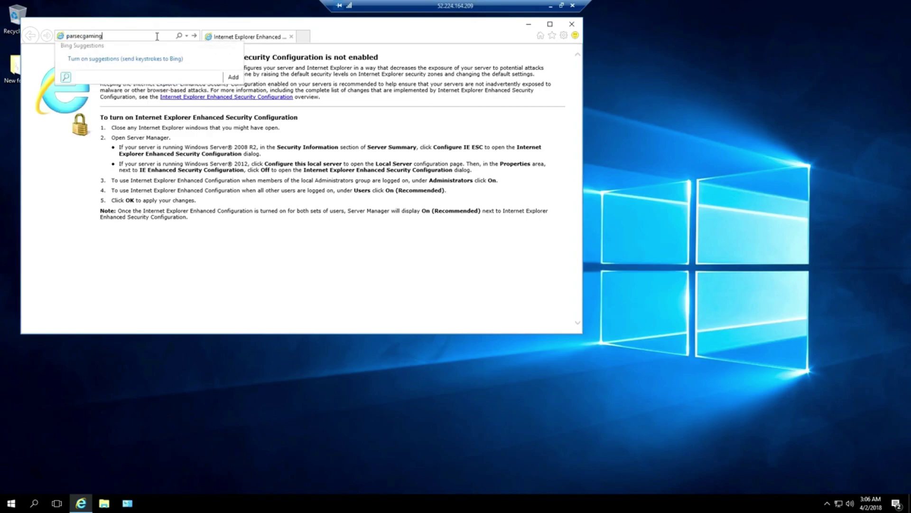
pyautogui.write('.com')
pyautogui.press('Return')
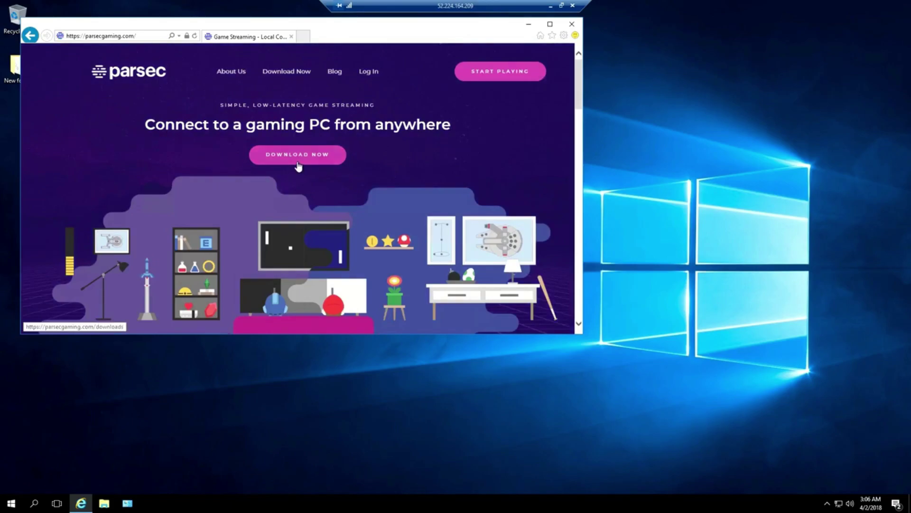
pyautogui.click(299, 162)
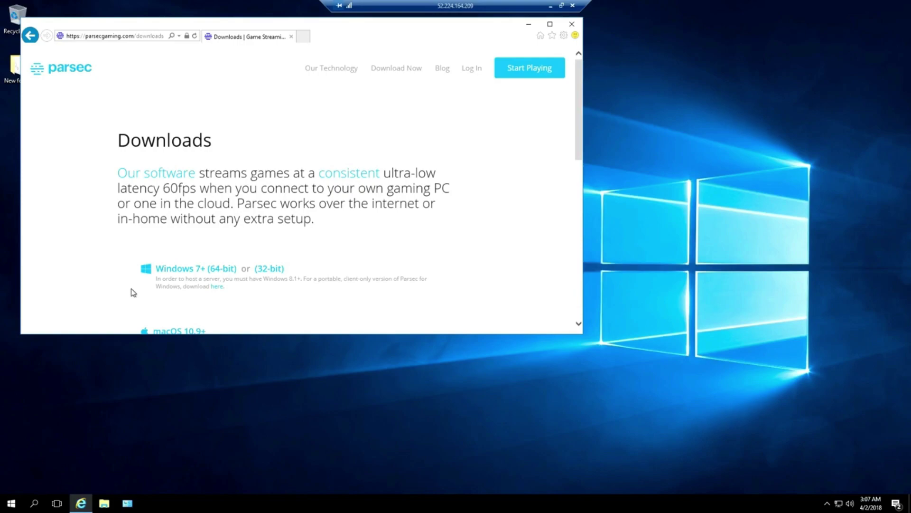
pyautogui.click(189, 274)
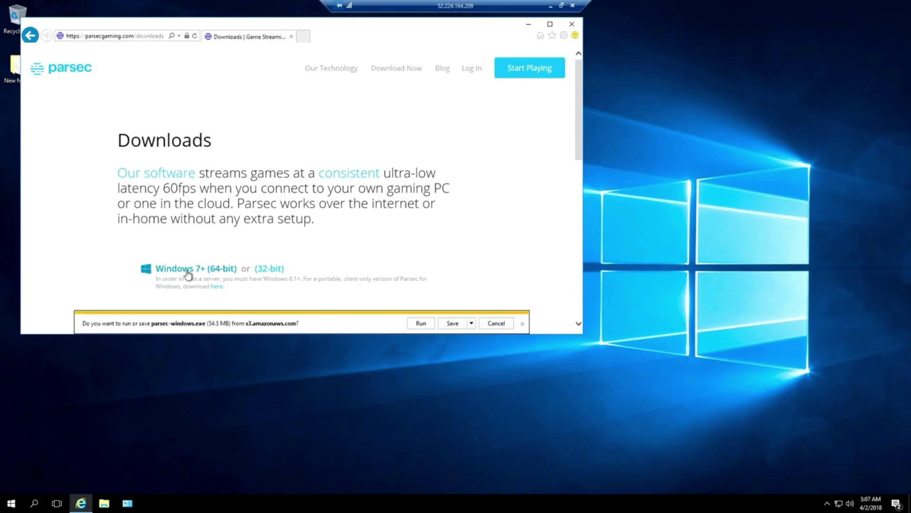
pyautogui.click(452, 323)
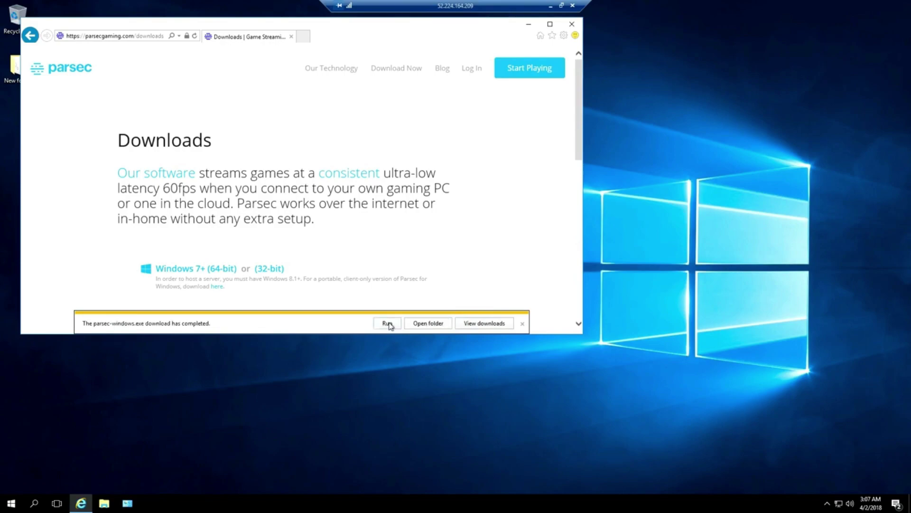
pyautogui.click(388, 323)
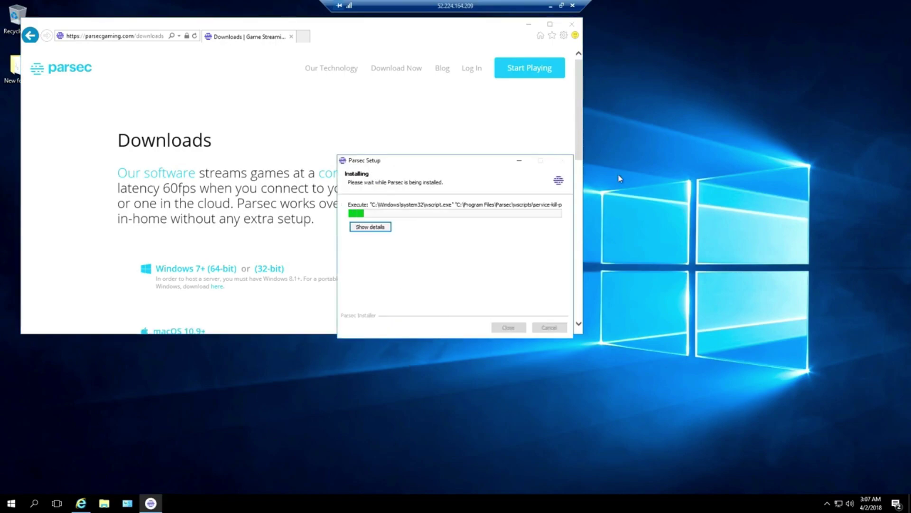
# Close the browser and install Parsec with controller support and its driver.
pyautogui.click(572, 24)
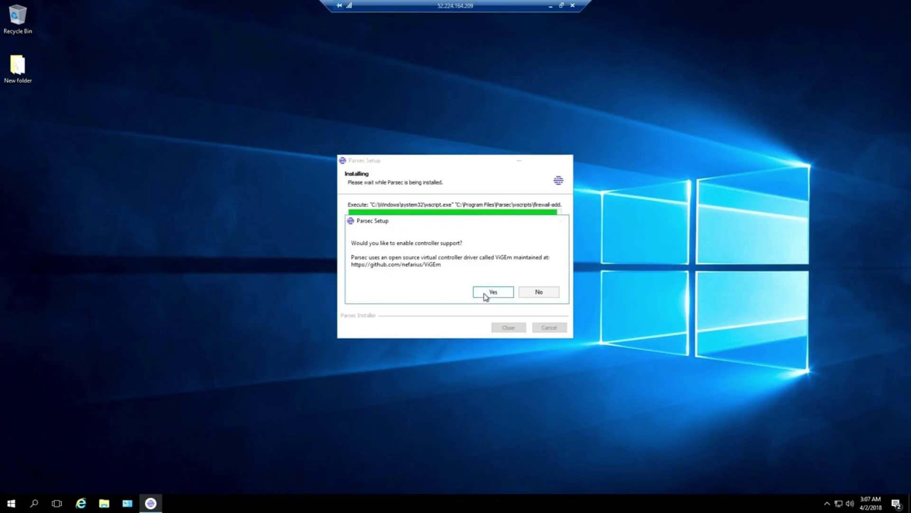
pyautogui.click(485, 296)
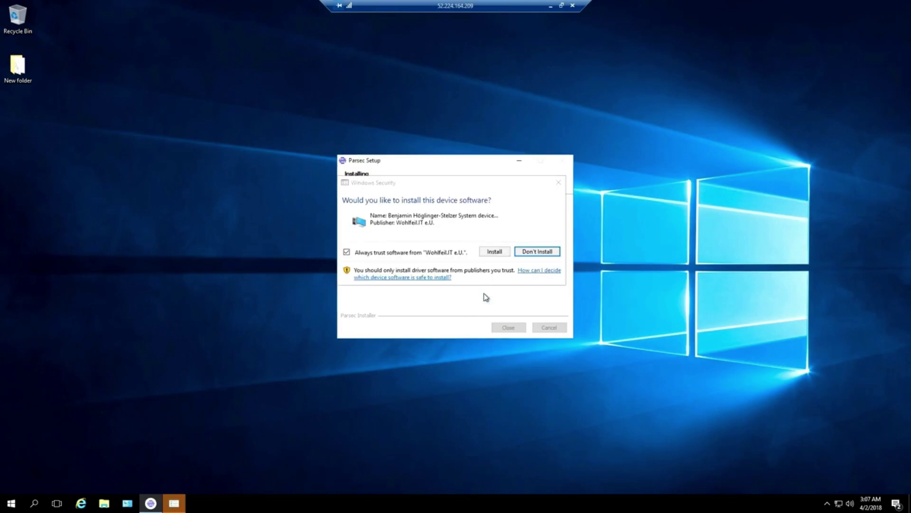
pyautogui.click(494, 252)
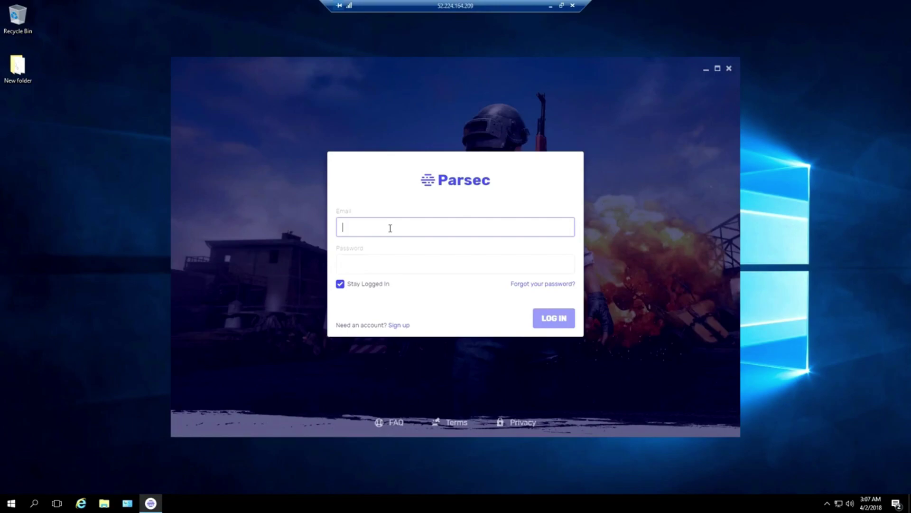
# Log in to Parsec with the account e-mail and password, then enable hosting.
pyautogui.press('Tab')
pyautogui.write('•')
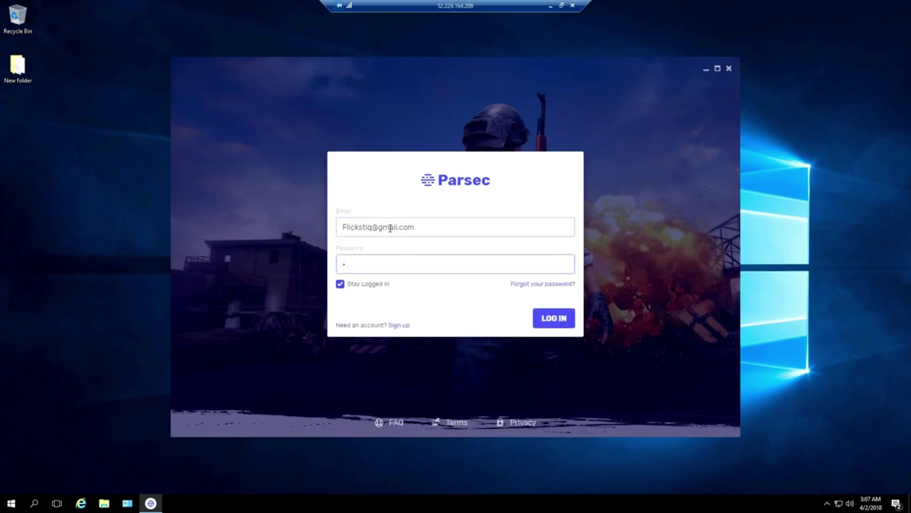
pyautogui.write('••••••••')
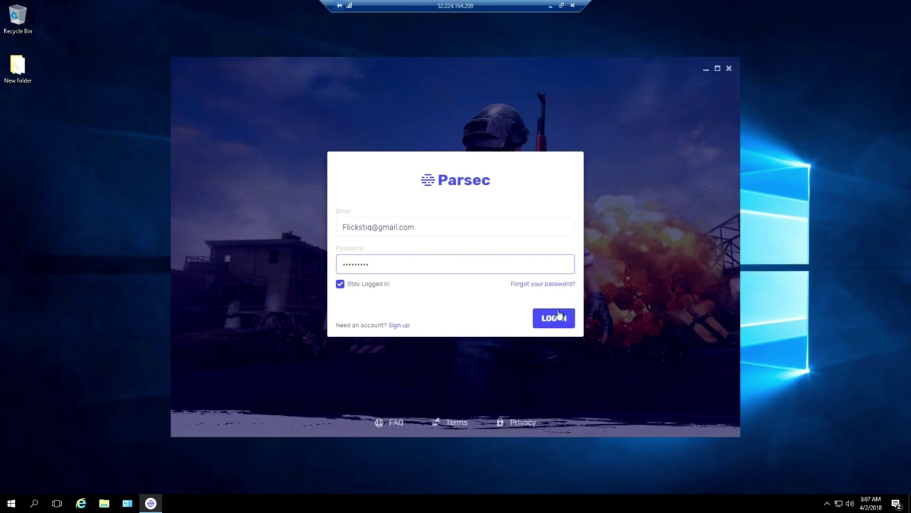
pyautogui.click(555, 318)
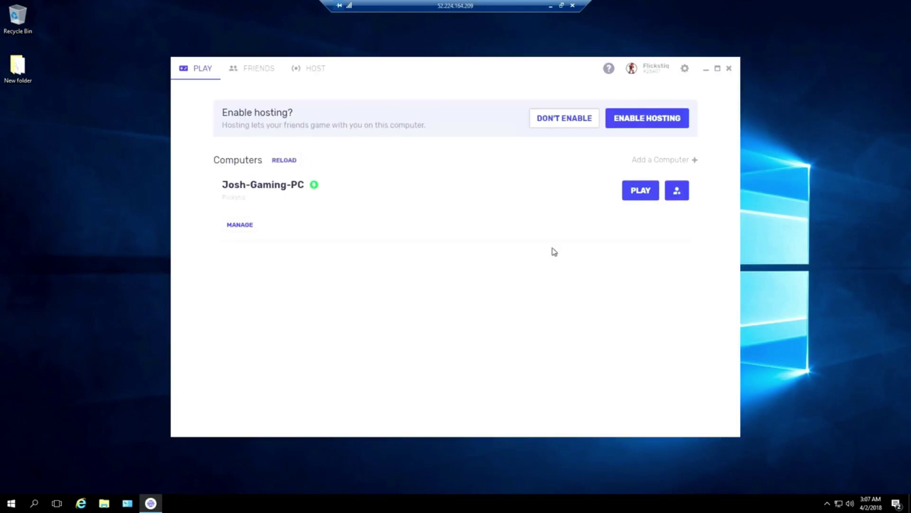
pyautogui.click(623, 124)
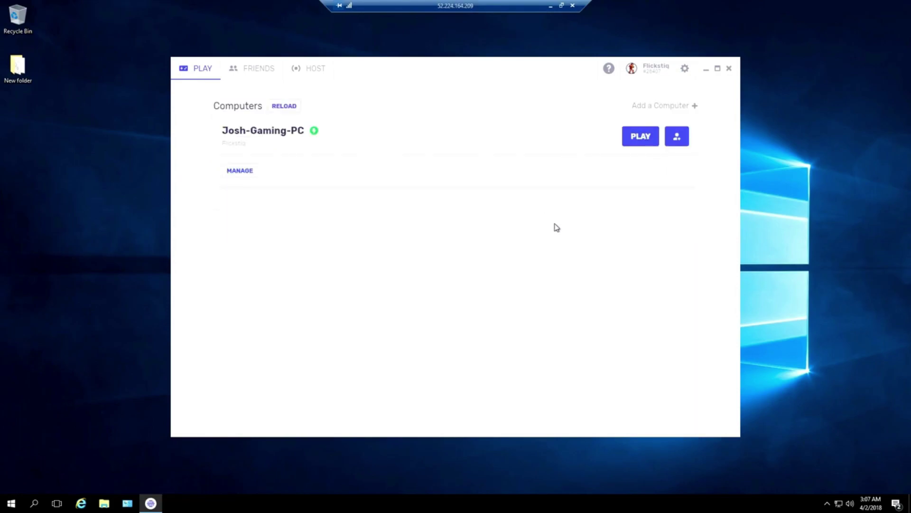
# Set Parsec's Server Start Port to 8000 in Network settings and save.
pyautogui.click(685, 69)
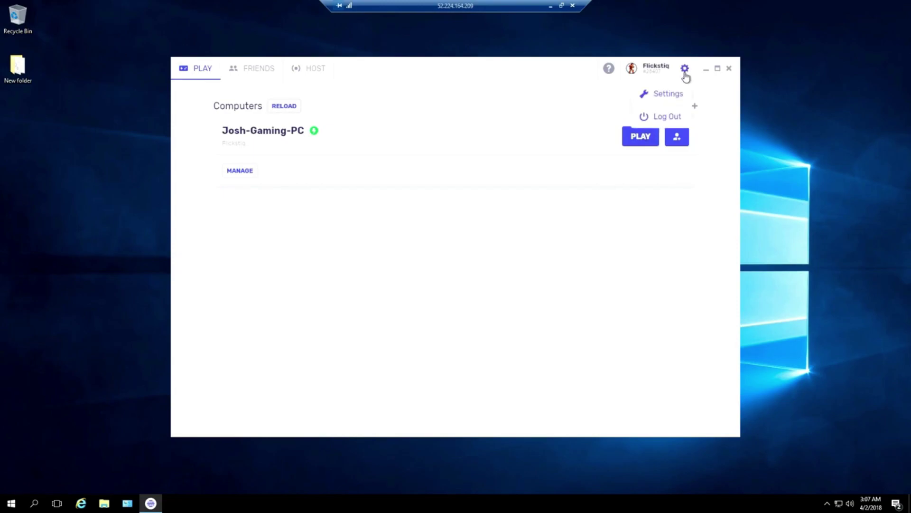
pyautogui.click(675, 97)
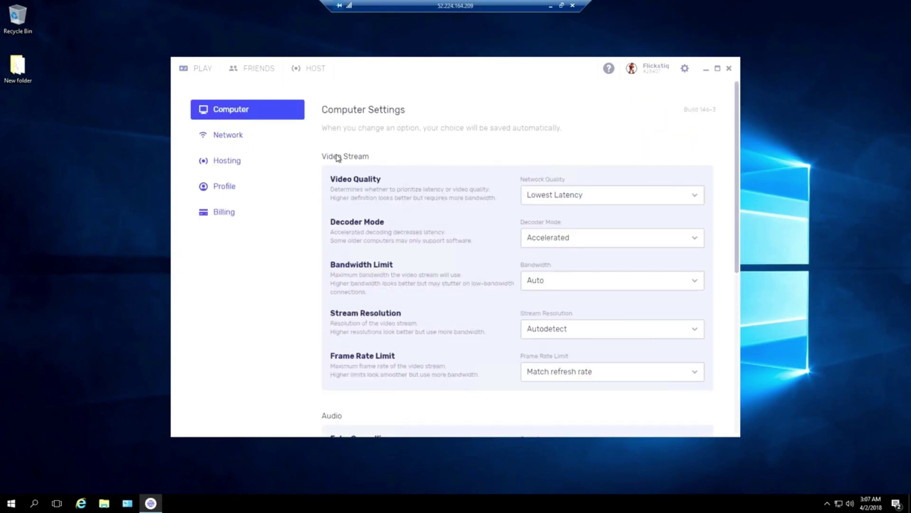
pyautogui.click(225, 138)
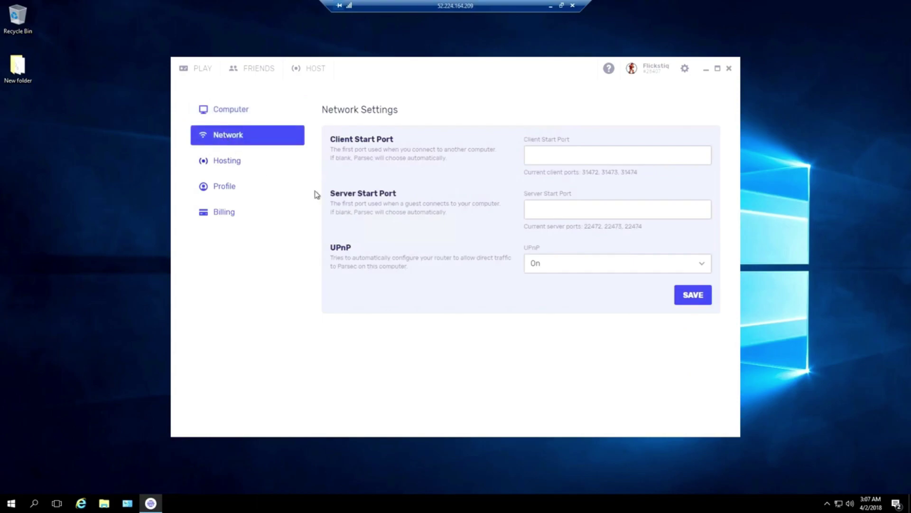
pyautogui.click(545, 211)
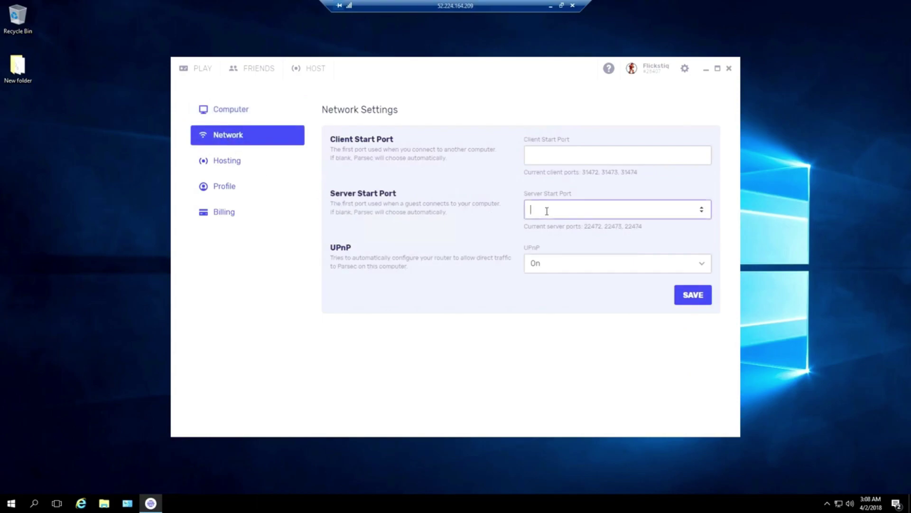
pyautogui.write('8000')
pyautogui.click(686, 298)
# Keep the Tesla-backed Generic PnP Monitor as the hosting display adapter, then close Parsec.
pyautogui.click(229, 167)
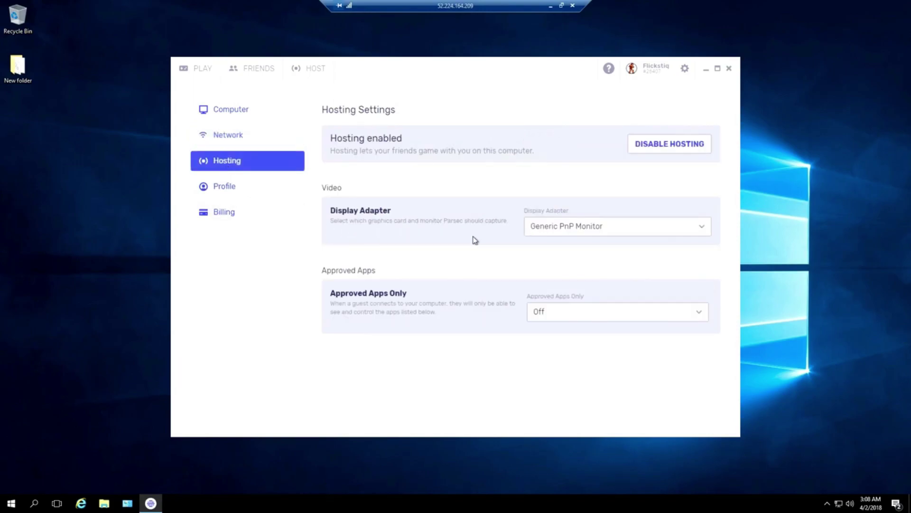
pyautogui.click(669, 231)
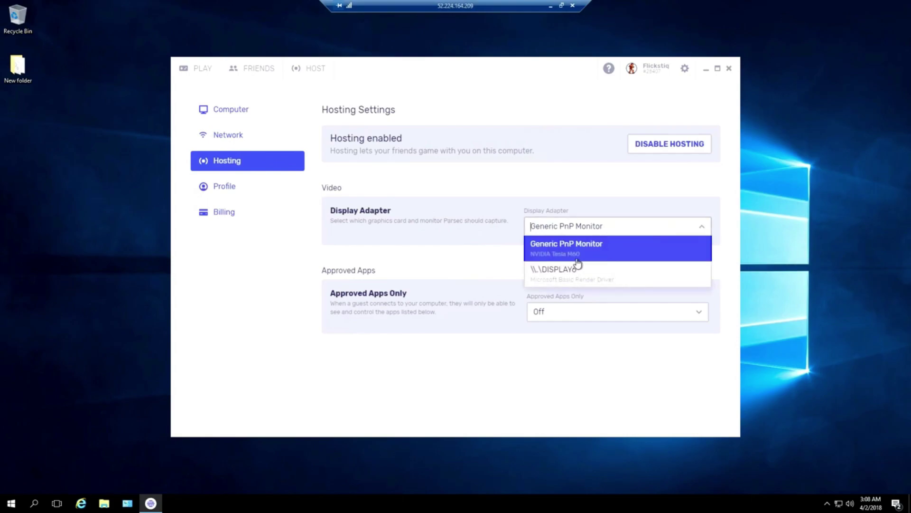
pyautogui.click(603, 247)
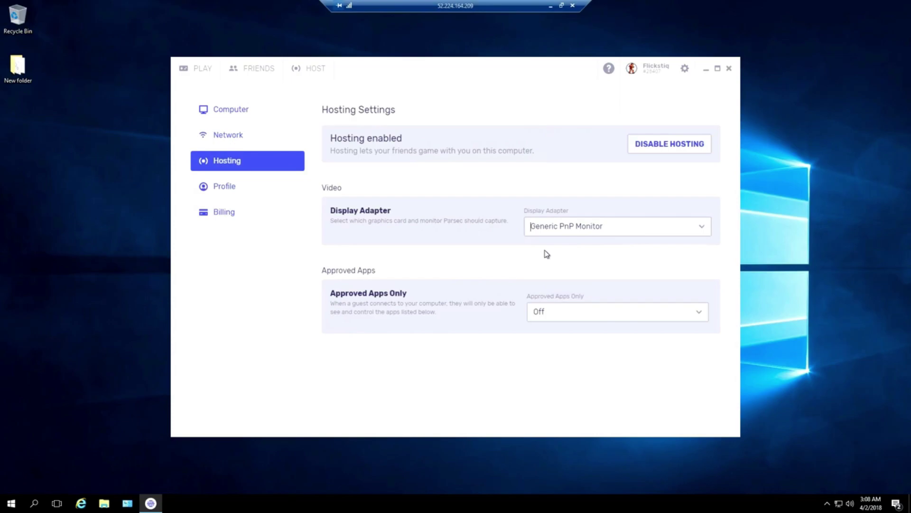
pyautogui.click(729, 70)
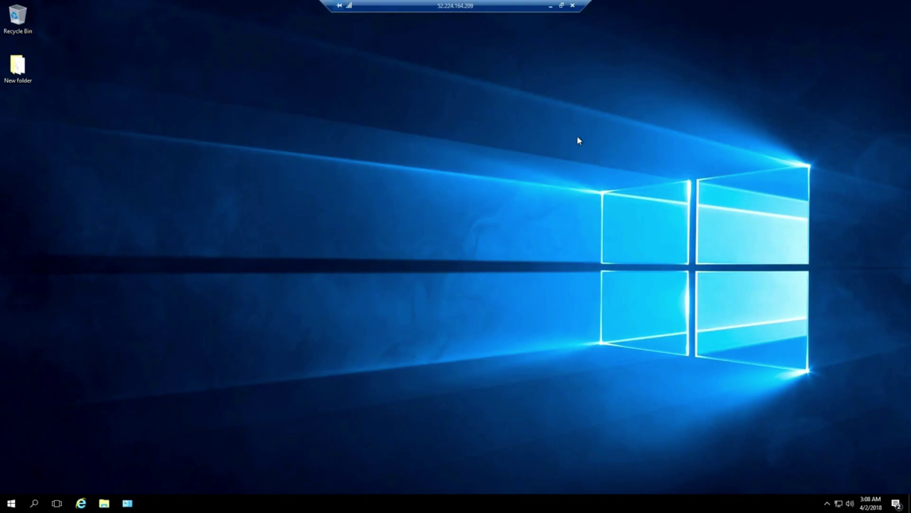
# Disconnect the remote session and restart the cloud-server VM from the Azure dashboard.
pyautogui.click(573, 6)
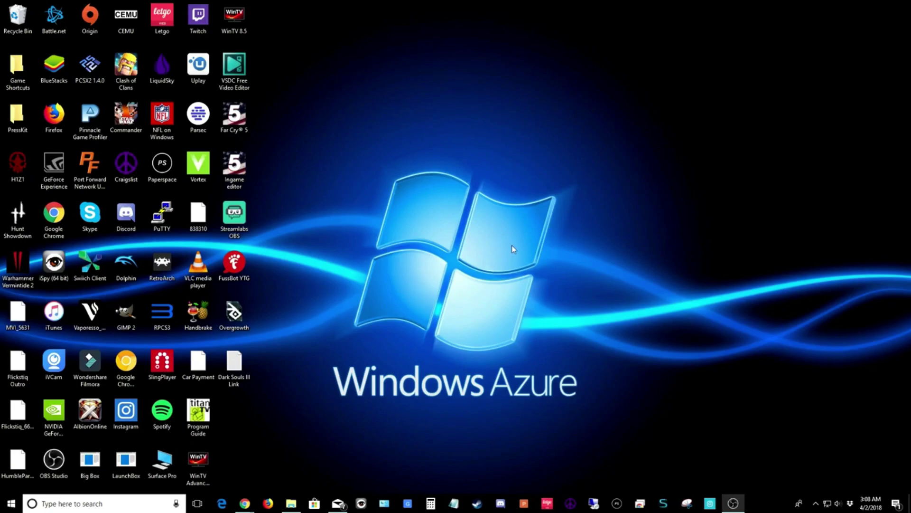
pyautogui.moveTo(248, 502)
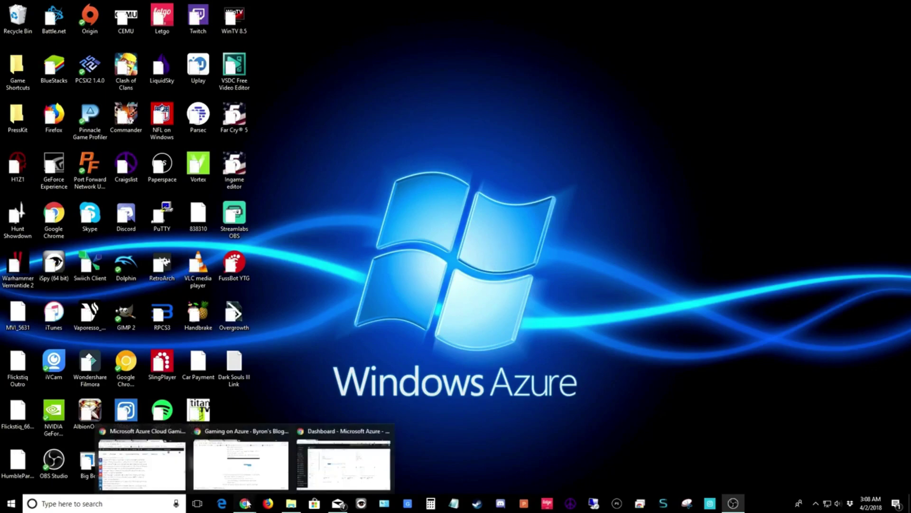
pyautogui.click(353, 463)
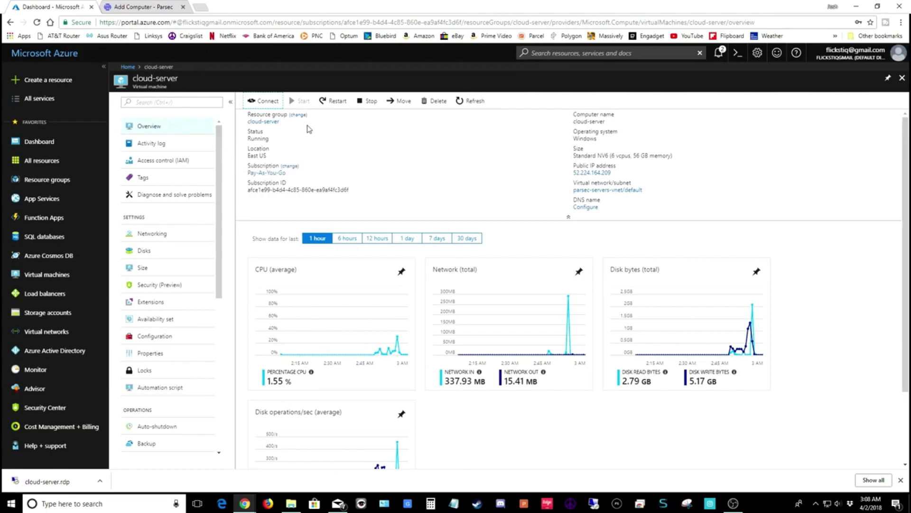
pyautogui.click(72, 146)
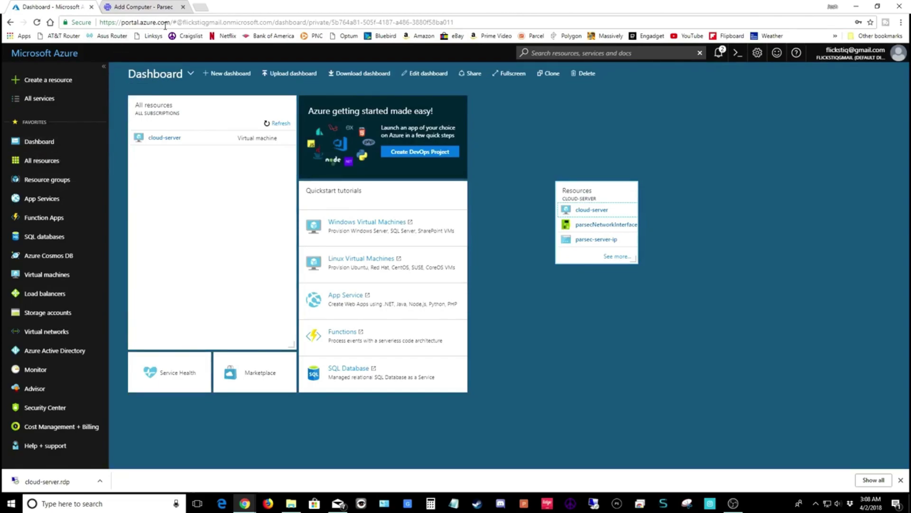
pyautogui.click(164, 139)
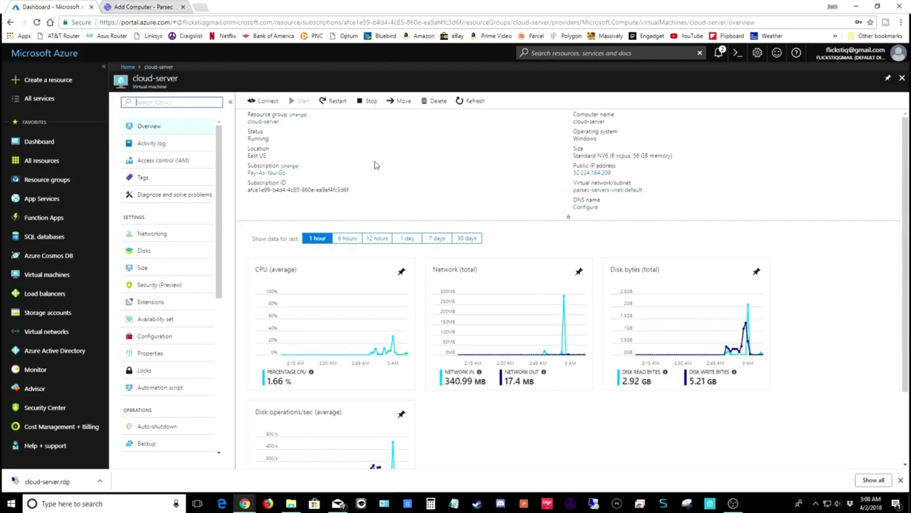
pyautogui.click(334, 104)
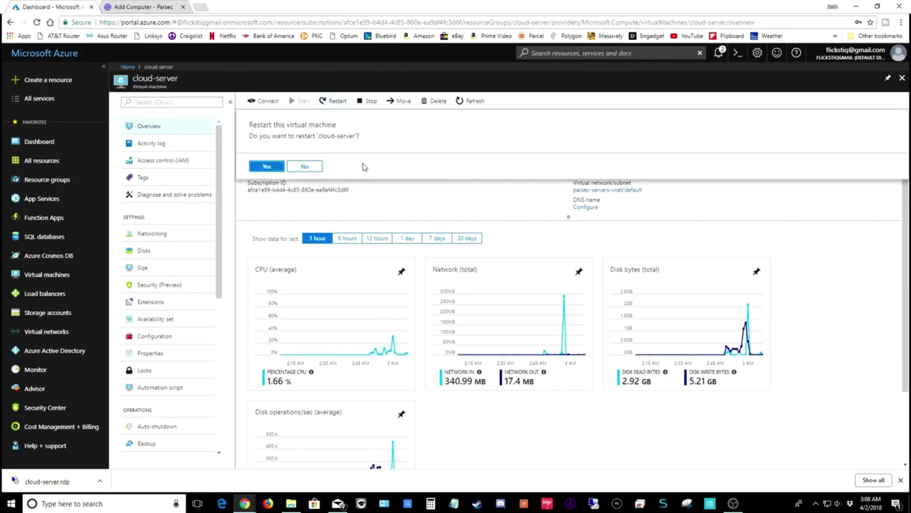
pyautogui.click(267, 167)
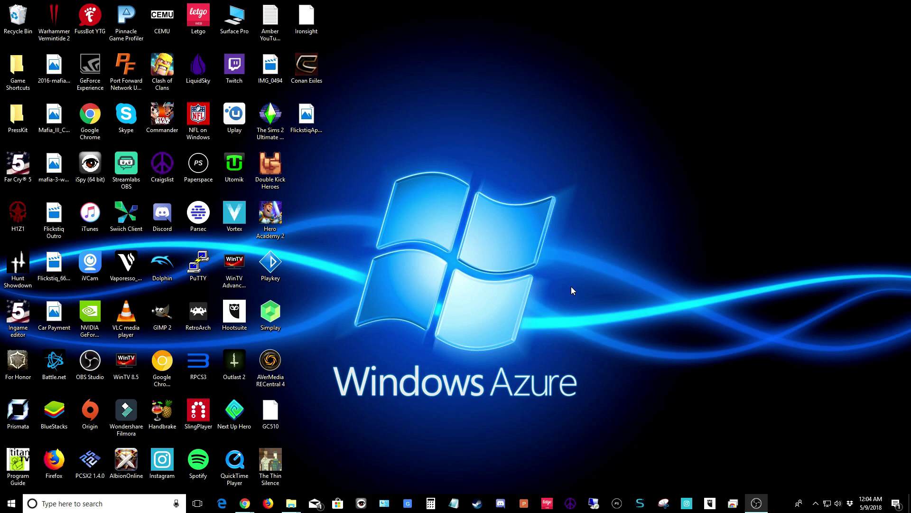
# Launch local Parsec, keep the bandwidth limit at 30 Mbps, and return to the computer list.
pyautogui.doubleClick(199, 214)
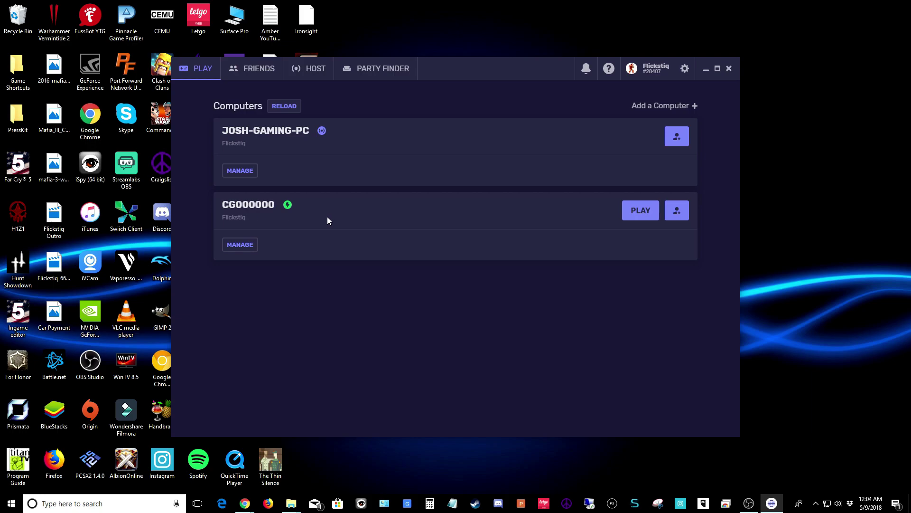
pyautogui.click(655, 68)
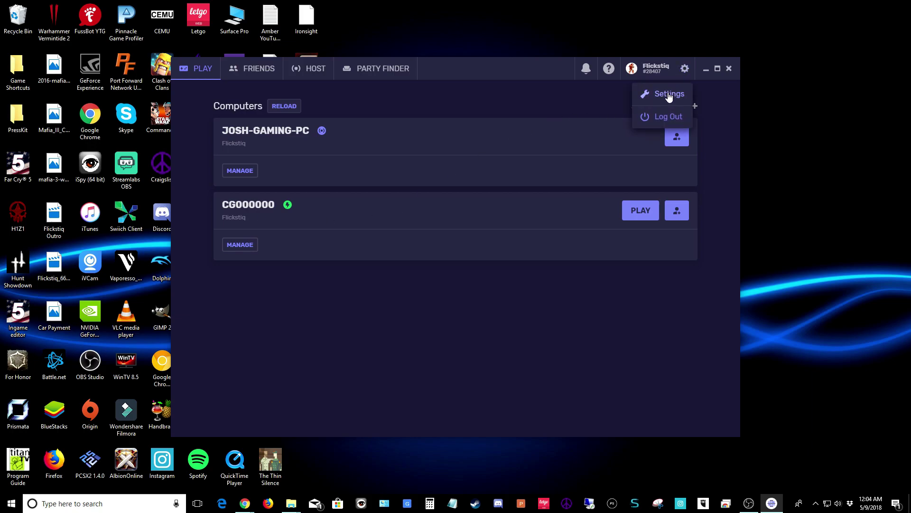
pyautogui.click(667, 94)
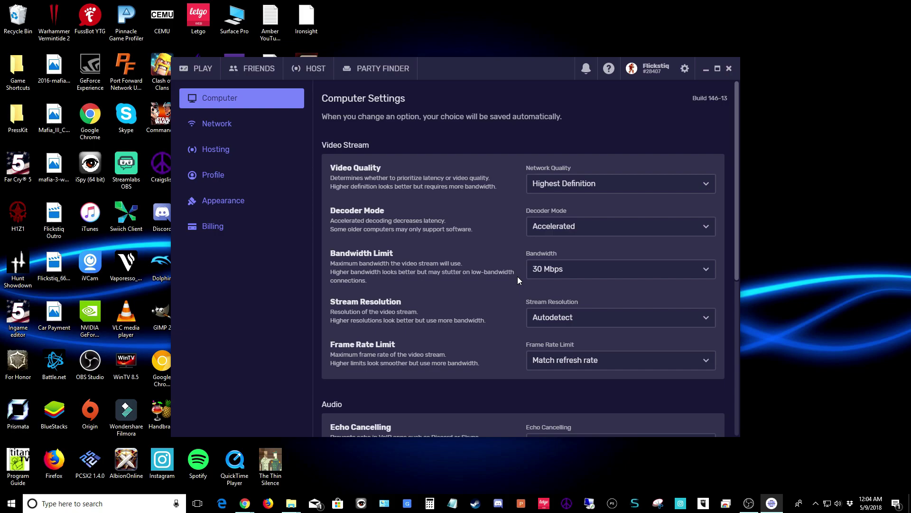
pyautogui.click(632, 274)
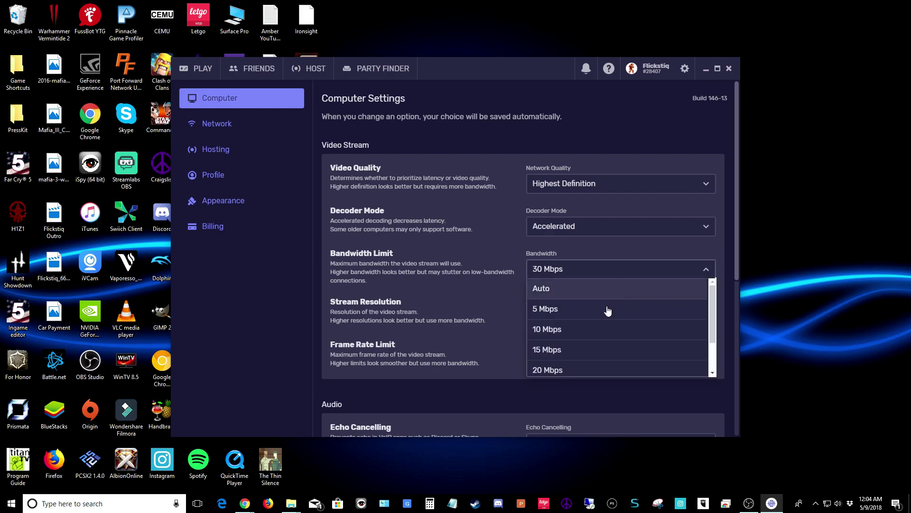
pyautogui.scroll(-2, 570, 357)
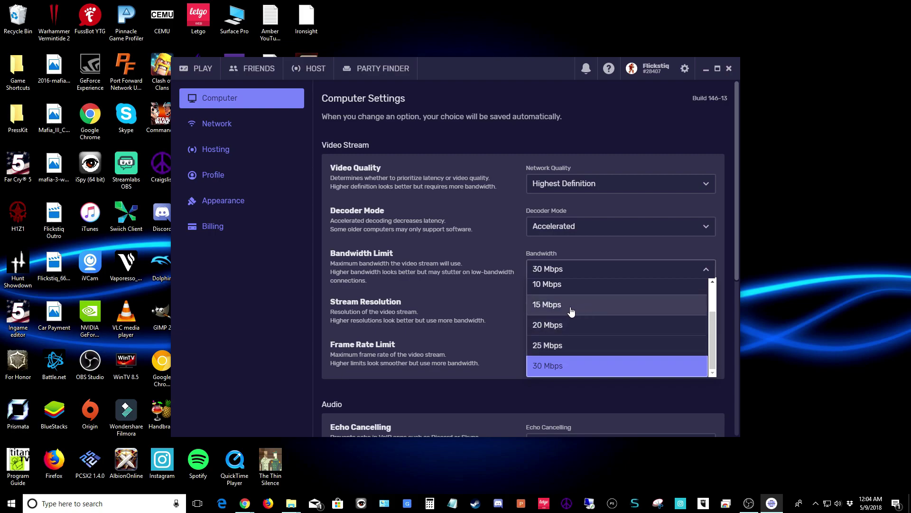
pyautogui.click(568, 367)
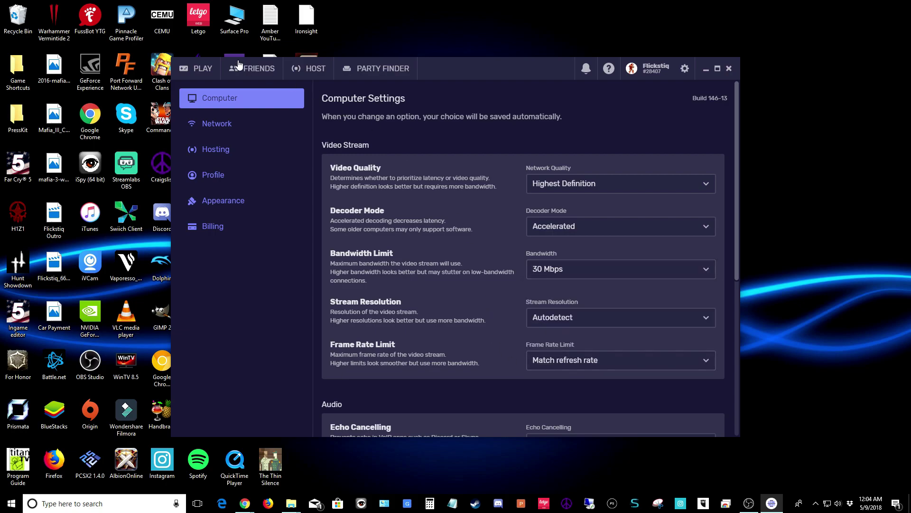
pyautogui.click(202, 70)
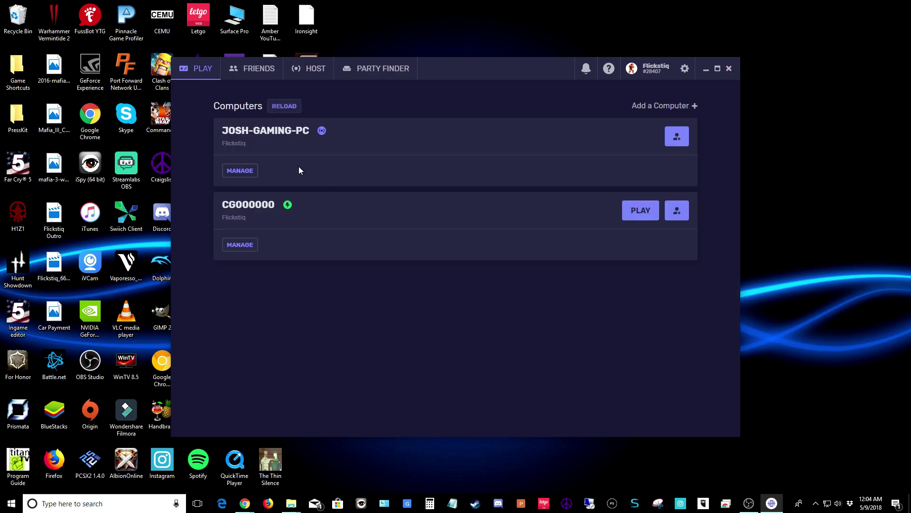
# Connect to CG000000 over Parsec, then view This PC's drives in File Explorer and close it.
pyautogui.click(637, 215)
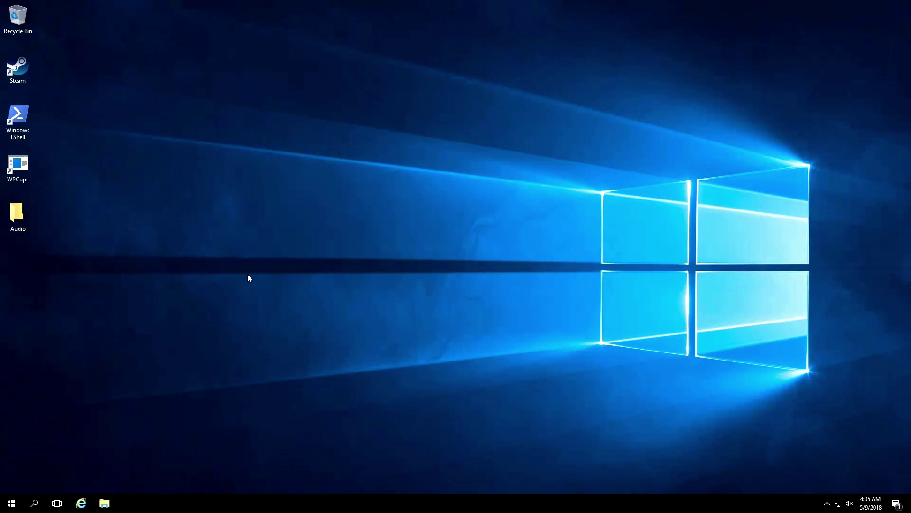
pyautogui.click(104, 503)
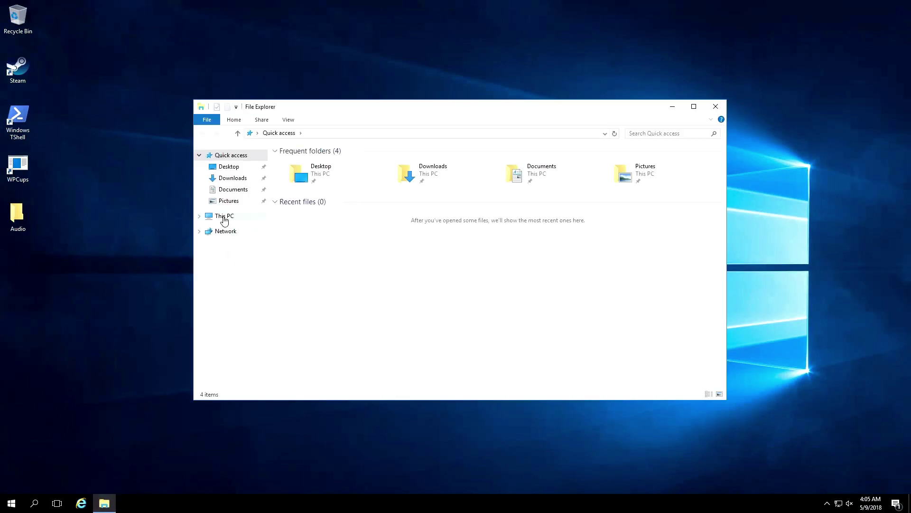
pyautogui.click(222, 217)
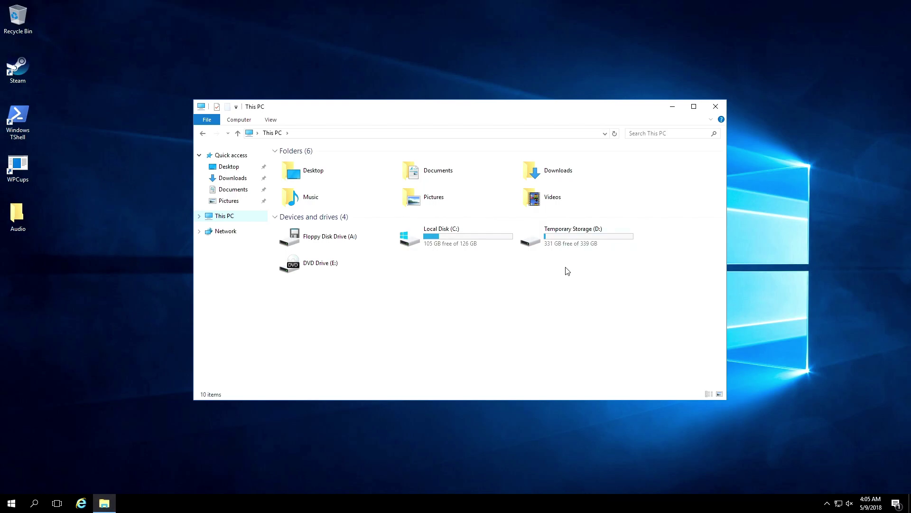
pyautogui.click(715, 106)
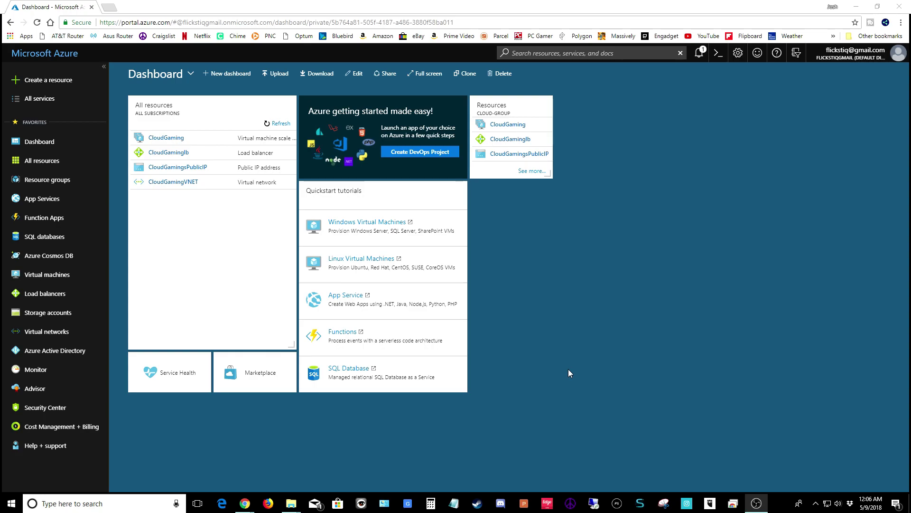
# Deallocate the CloudGaming scale set from its overview page and confirm with Yes.
pyautogui.click(172, 139)
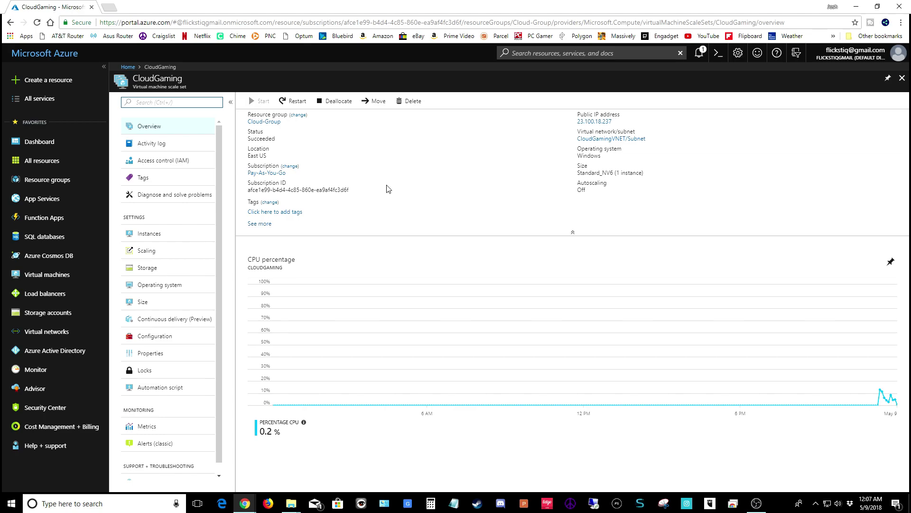
pyautogui.click(337, 101)
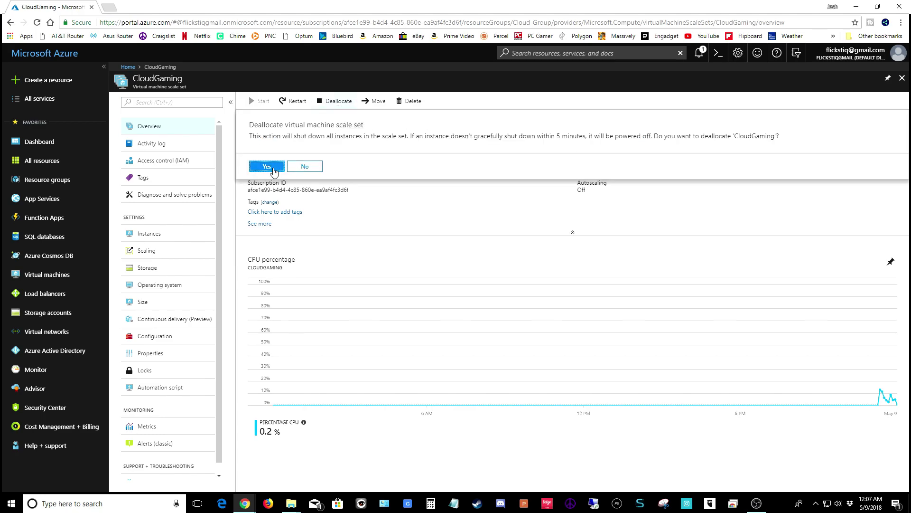
pyautogui.click(269, 167)
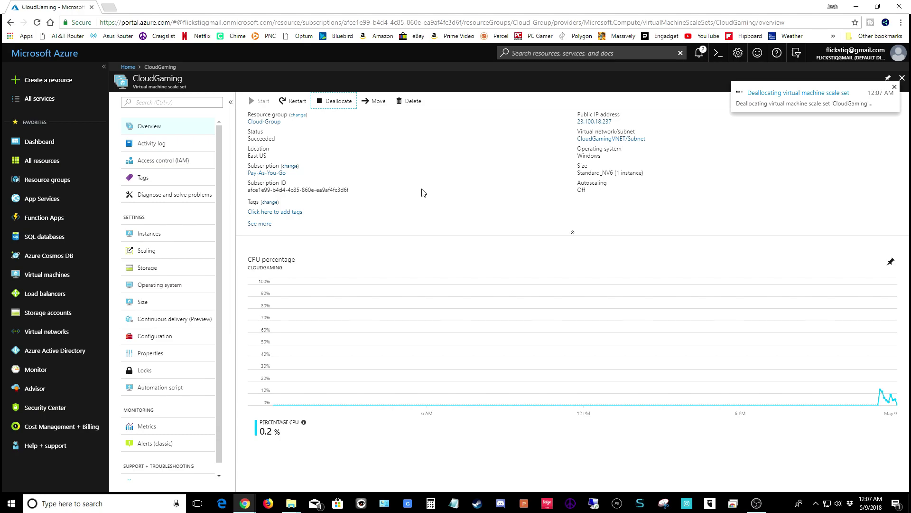